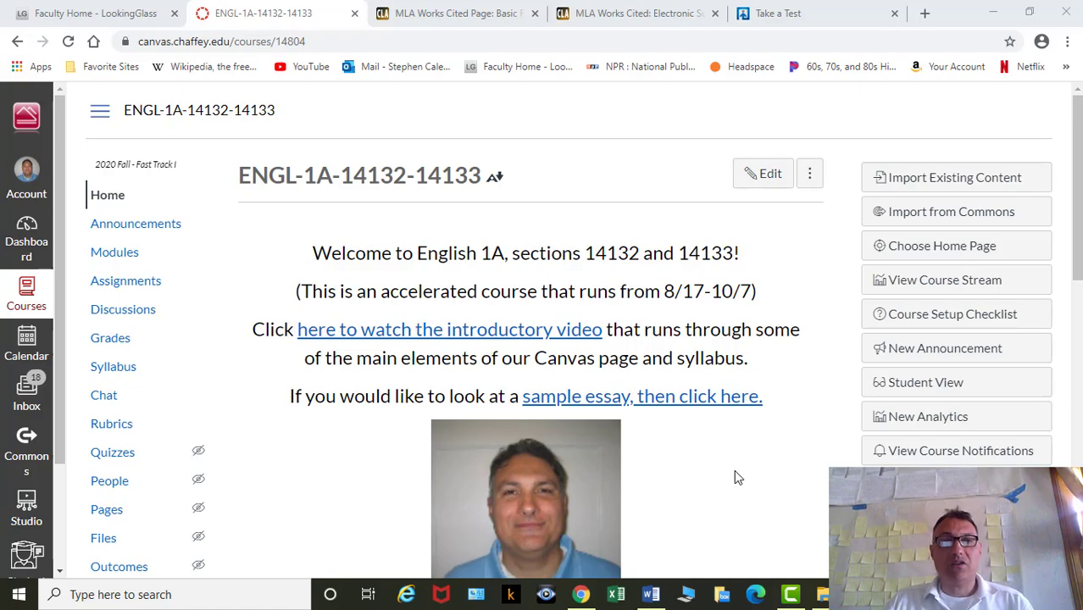
Step: Open the Module 3 start page from the course home page and go to its essay assignment page
scroll(741, 477, "down", 6)
scroll(736, 478, "down", 2)
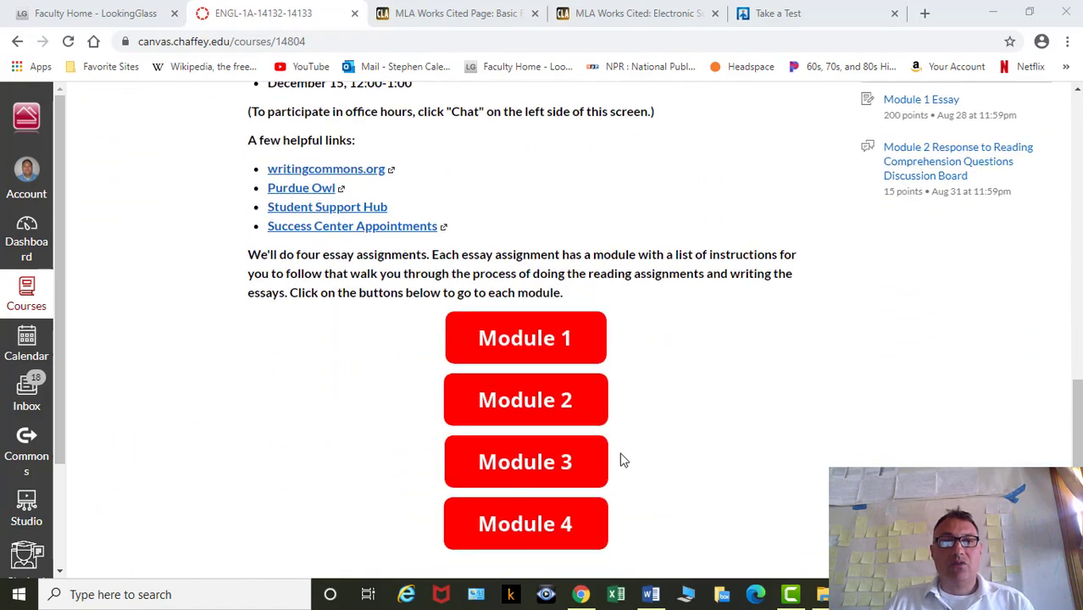
left_click(536, 465)
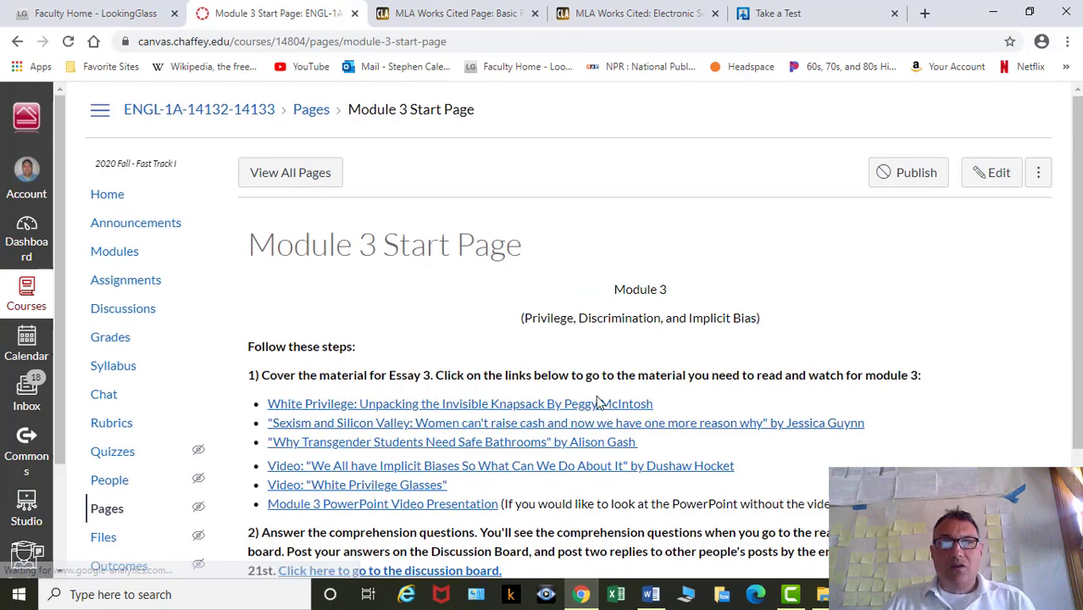
scroll(598, 403, "down", 2)
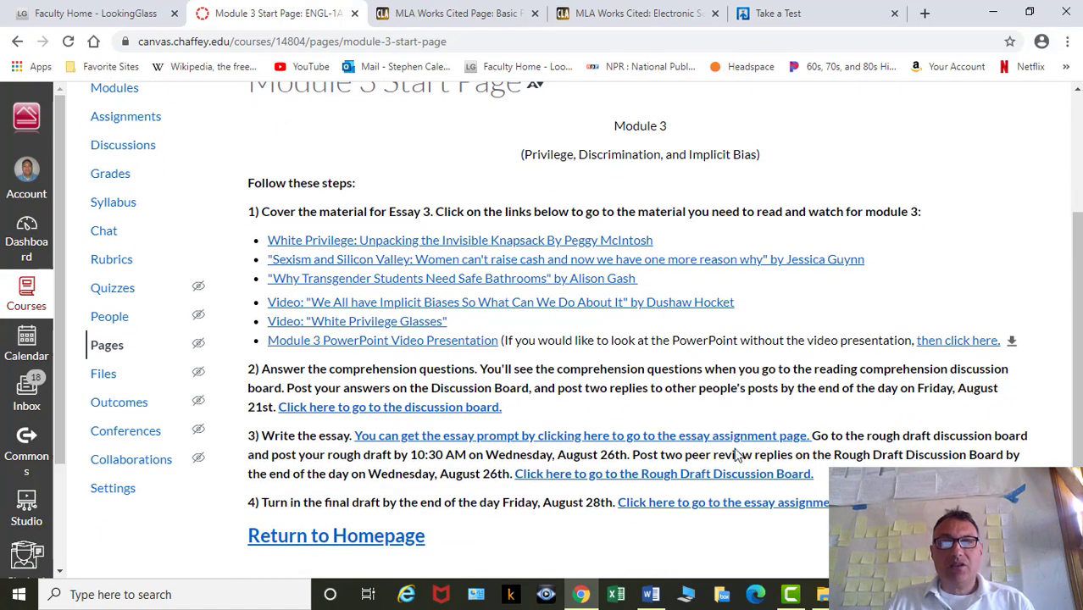
left_click(796, 505)
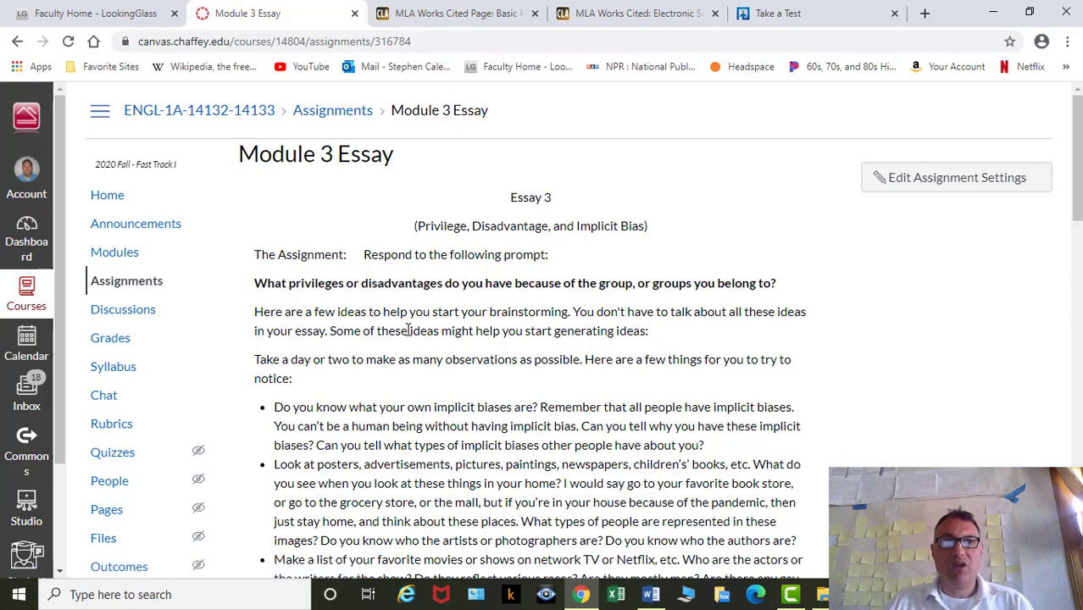
Step: Read the Module 3 Essay prompt and format requirements, highlighting the rules on personal observations, quotes and the database source
scroll(411, 339, "down", 2)
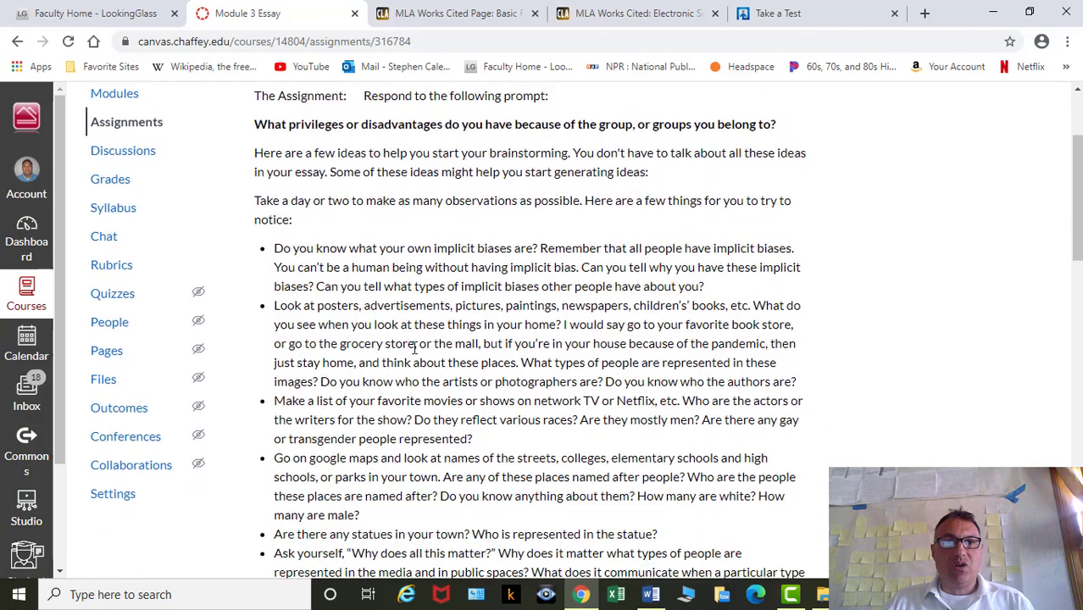
scroll(414, 347, "down", 2)
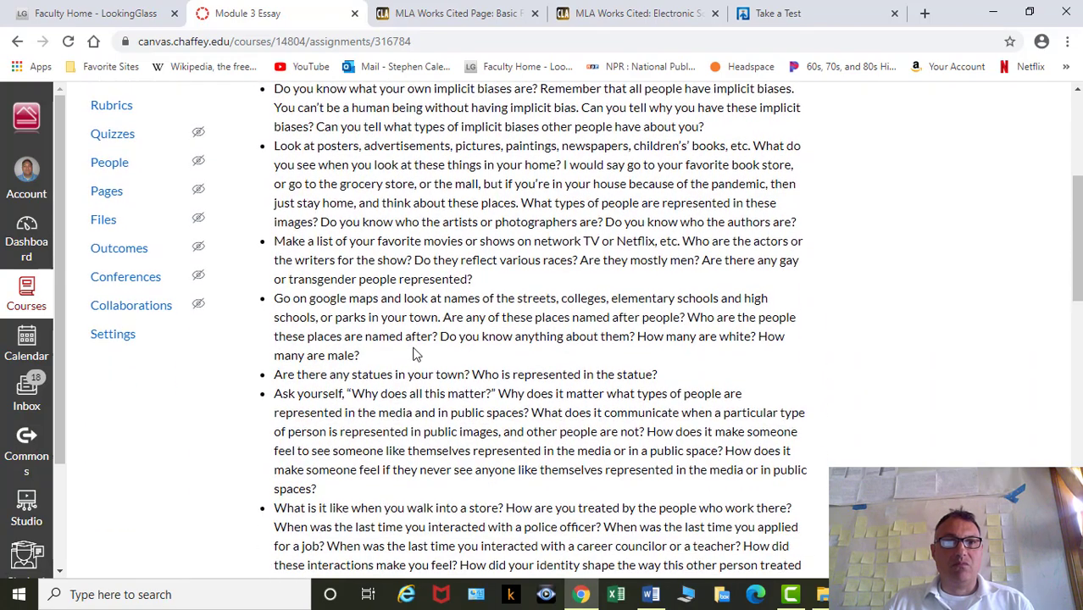
scroll(414, 354, "down", 1)
scroll(414, 349, "down", 1)
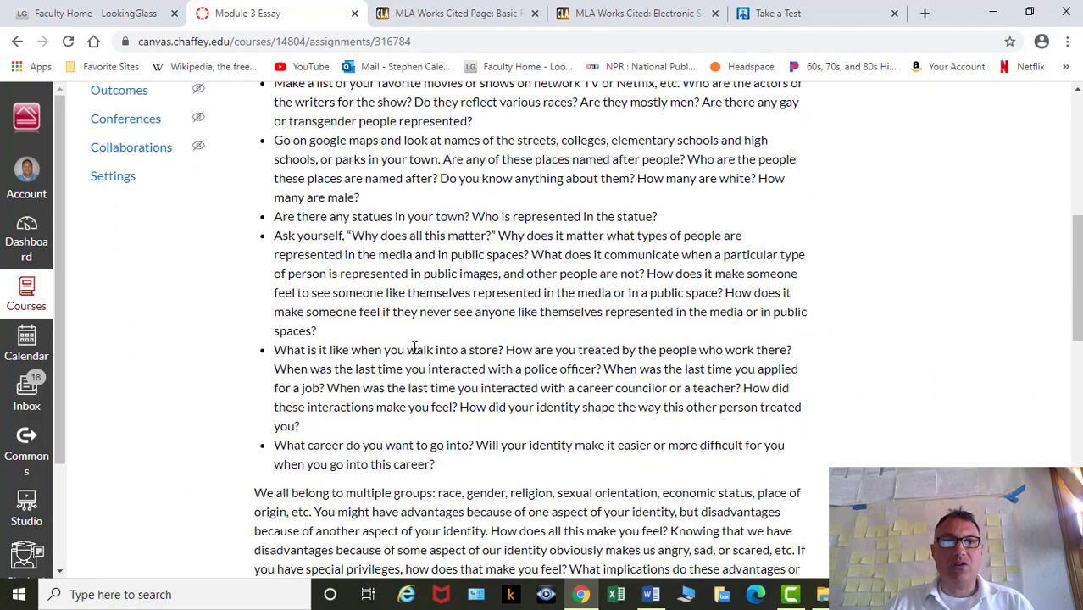
scroll(414, 351, "down", 4)
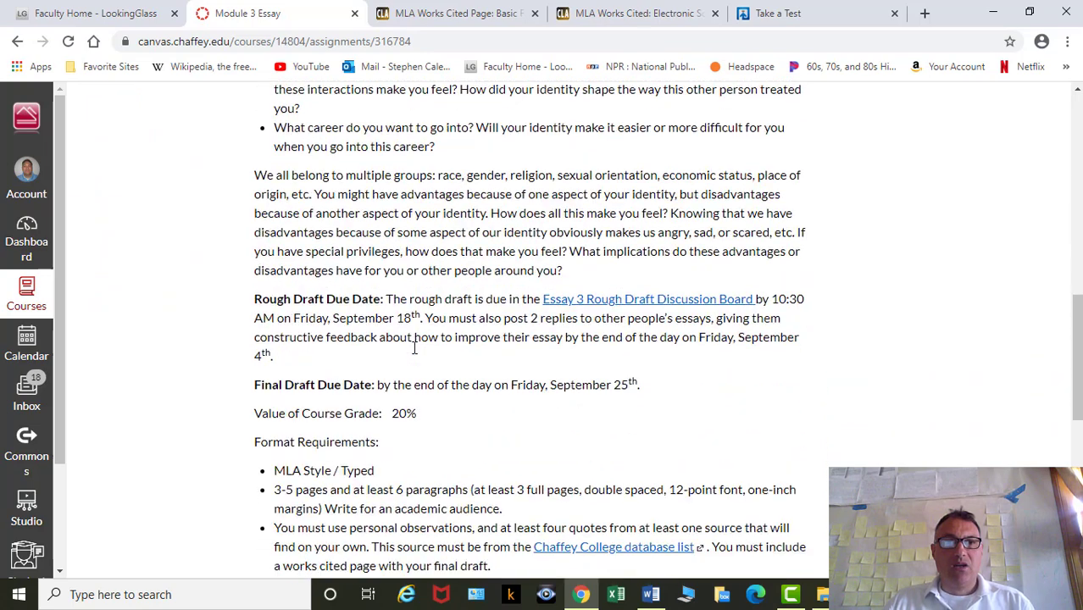
scroll(414, 354, "down", 1)
scroll(414, 352, "down", 1)
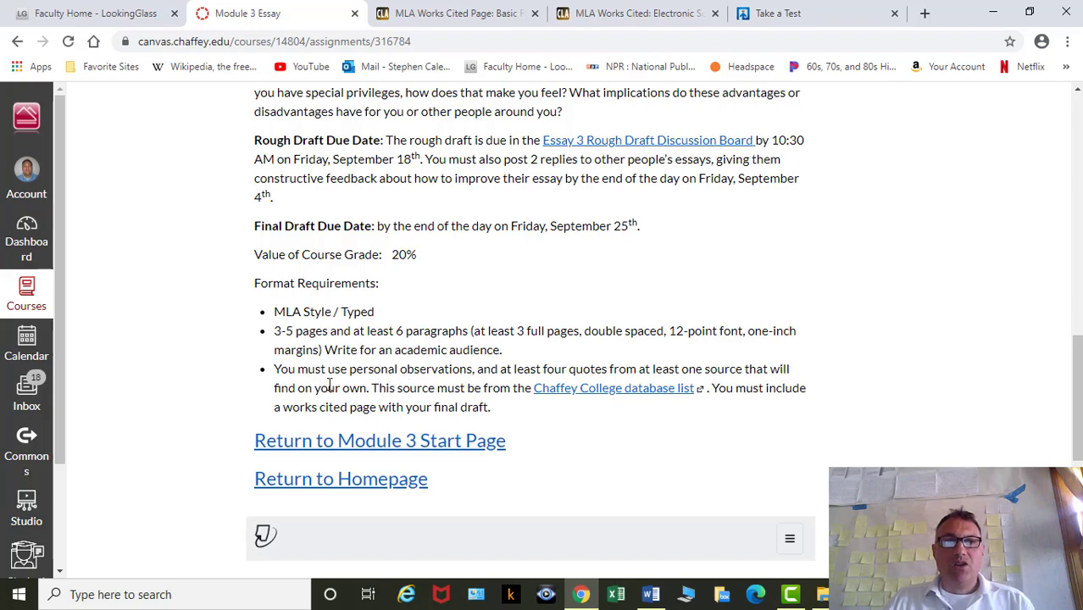
left_click_drag(280, 369, 472, 370)
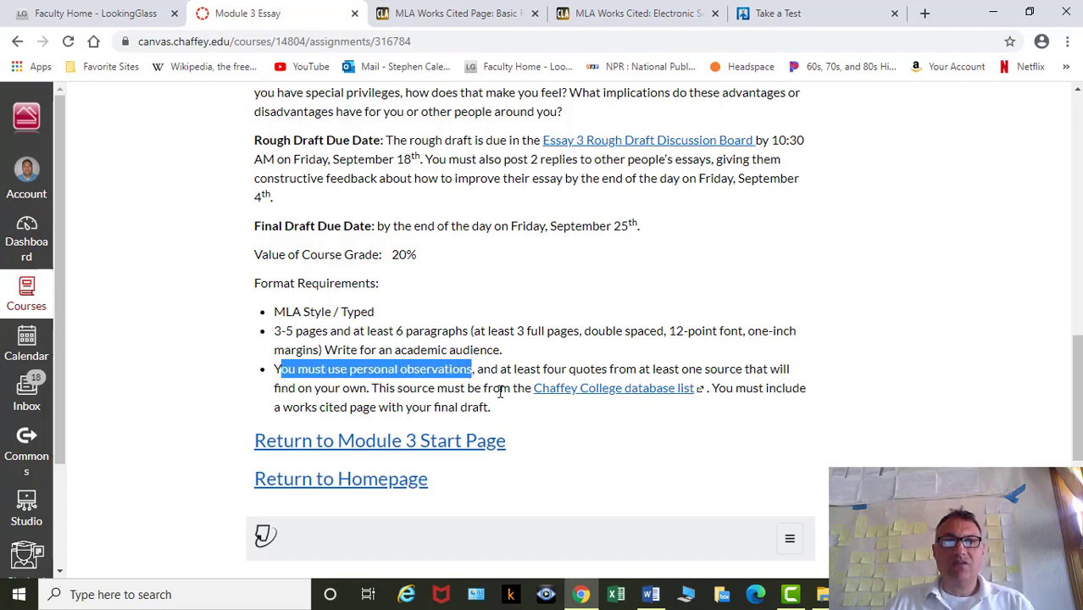
left_click(501, 391)
left_click_drag(508, 369, 696, 389)
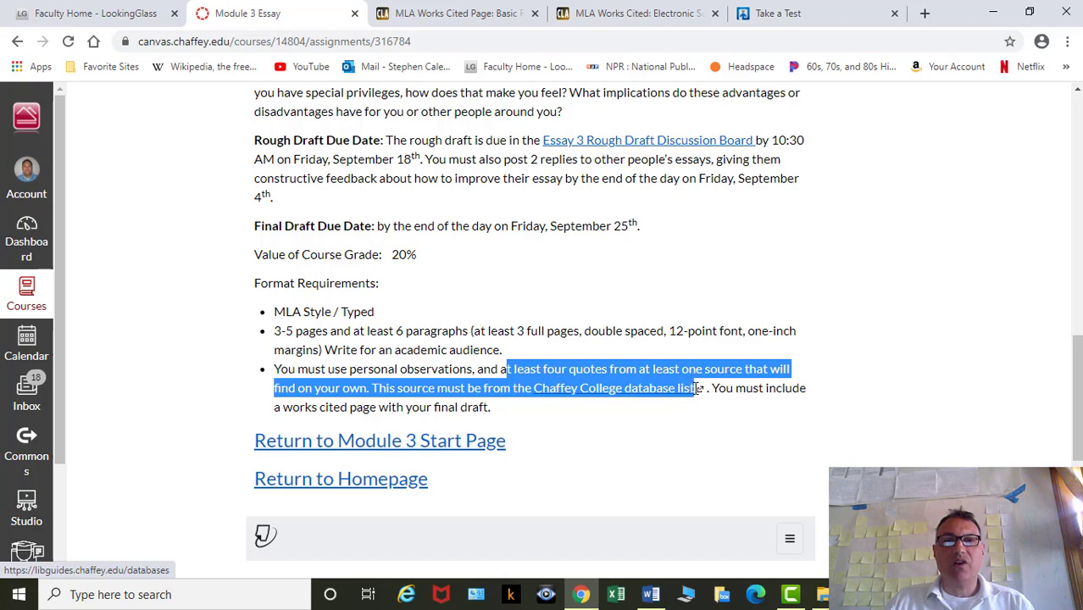
left_click(644, 459)
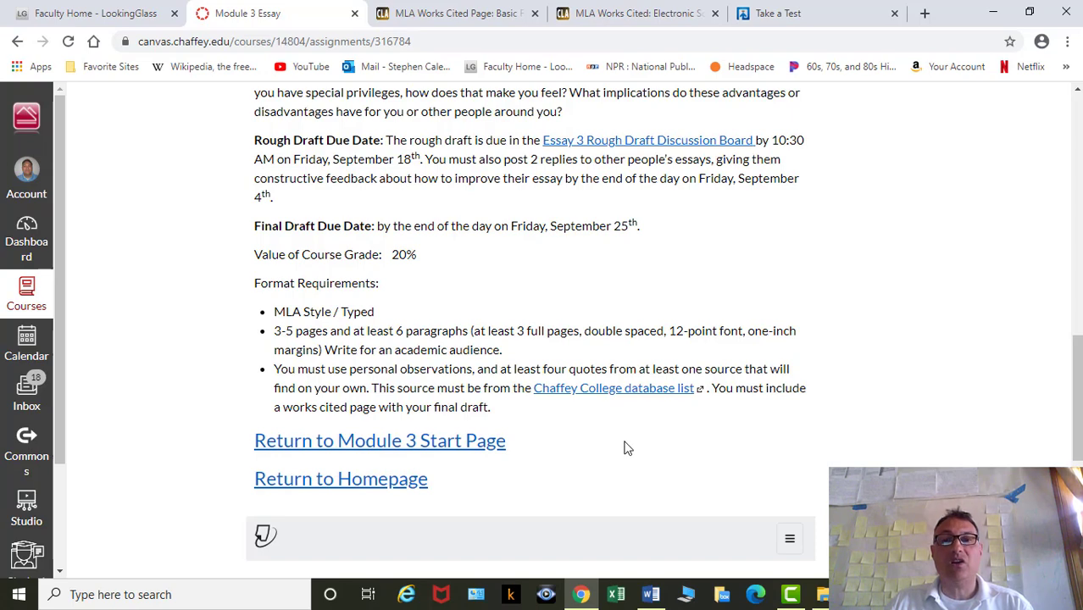
Step: Open the Chaffey College database list linked in the requirements and enter the Academic Search Complete database
left_click(612, 389)
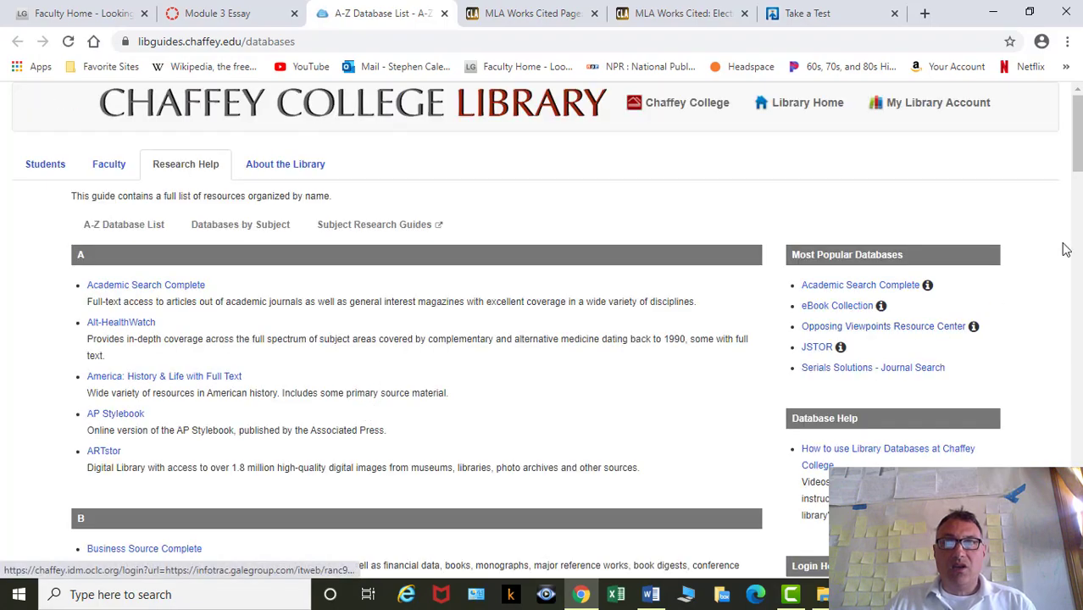
mouse_move(1078, 144)
left_mouse_down()
mouse_move(1075, 492)
mouse_move(1076, 144)
left_mouse_up()
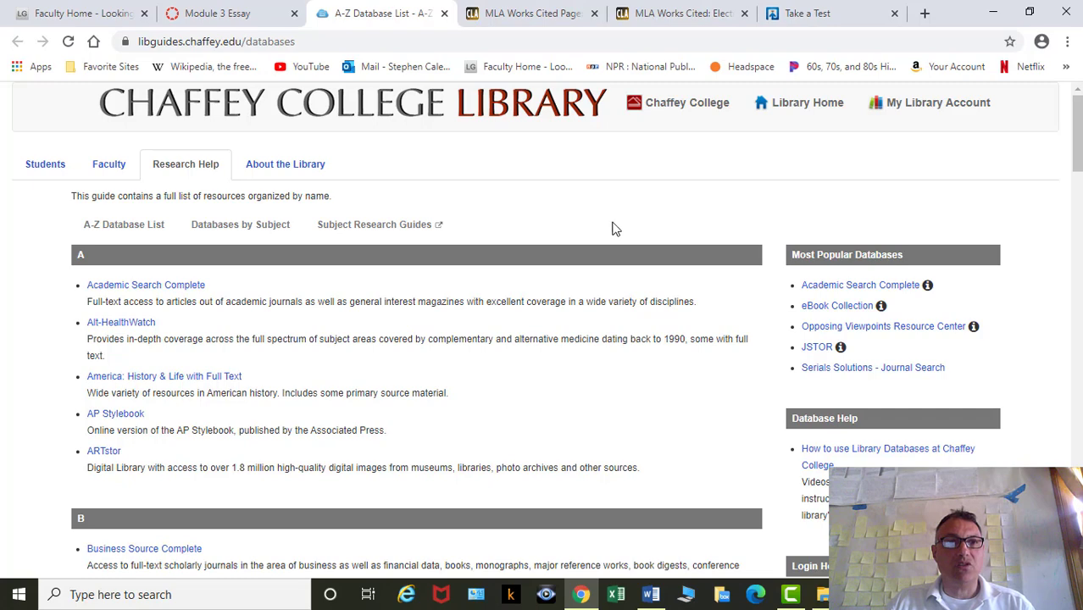
left_click(147, 287)
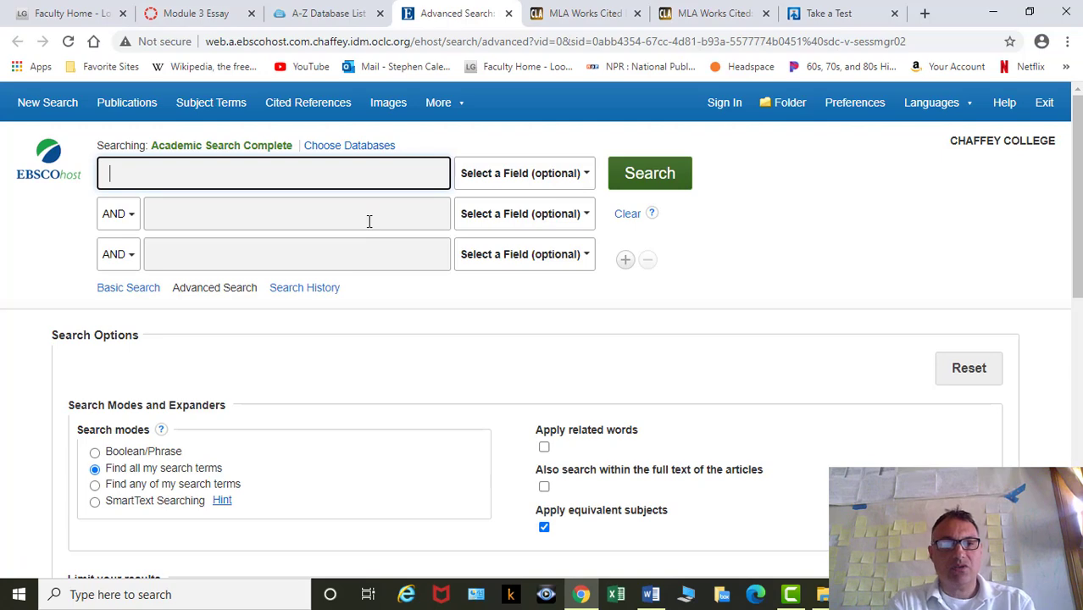
Step: Search the database for the suggested term "male privilege"
type("male pri")
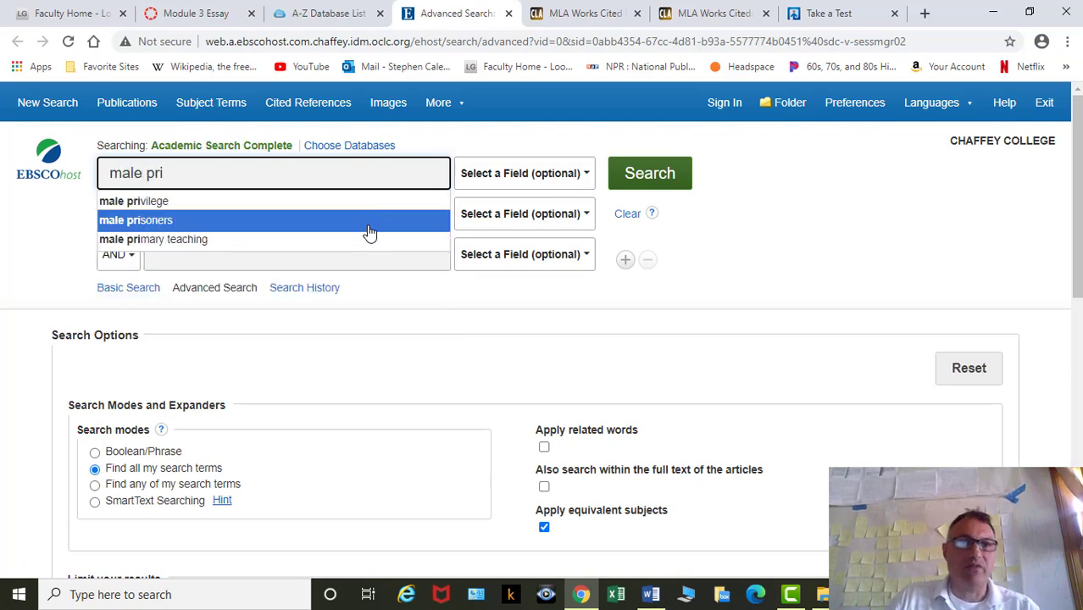
left_click(244, 205)
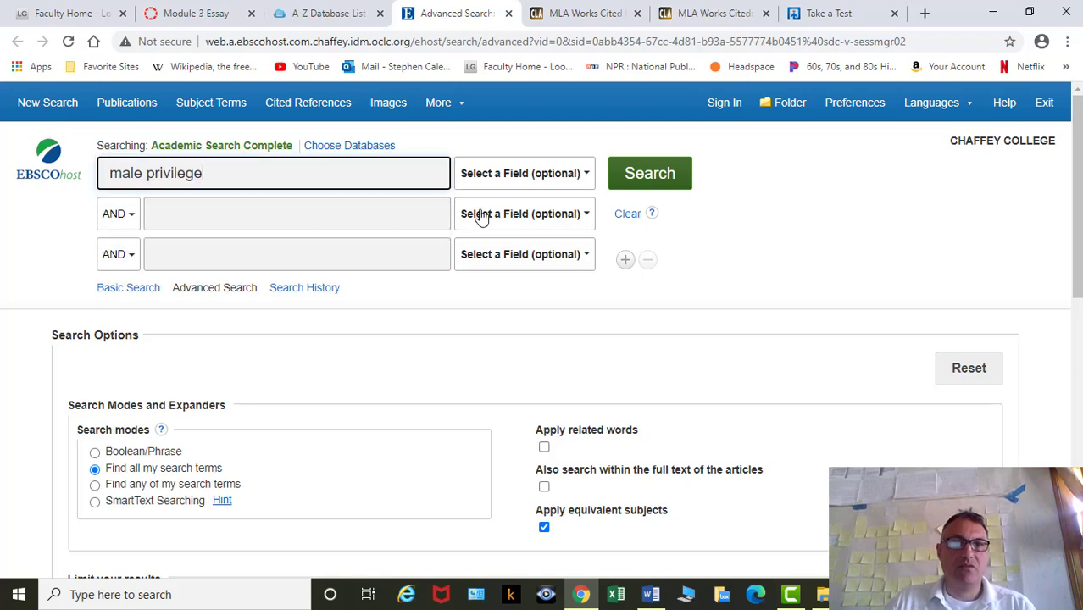
left_click(642, 174)
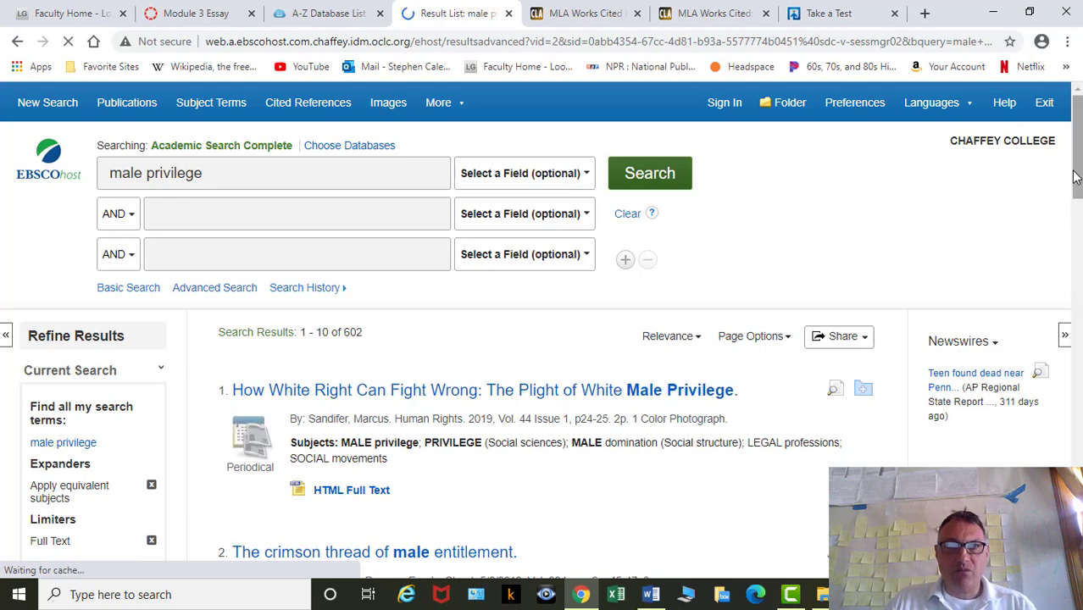
Step: Look through the search results and open the record for "How White Right Can Fight Wrong: The Plight of White Male Privilege."
left_click_drag(1074, 175, 1074, 256)
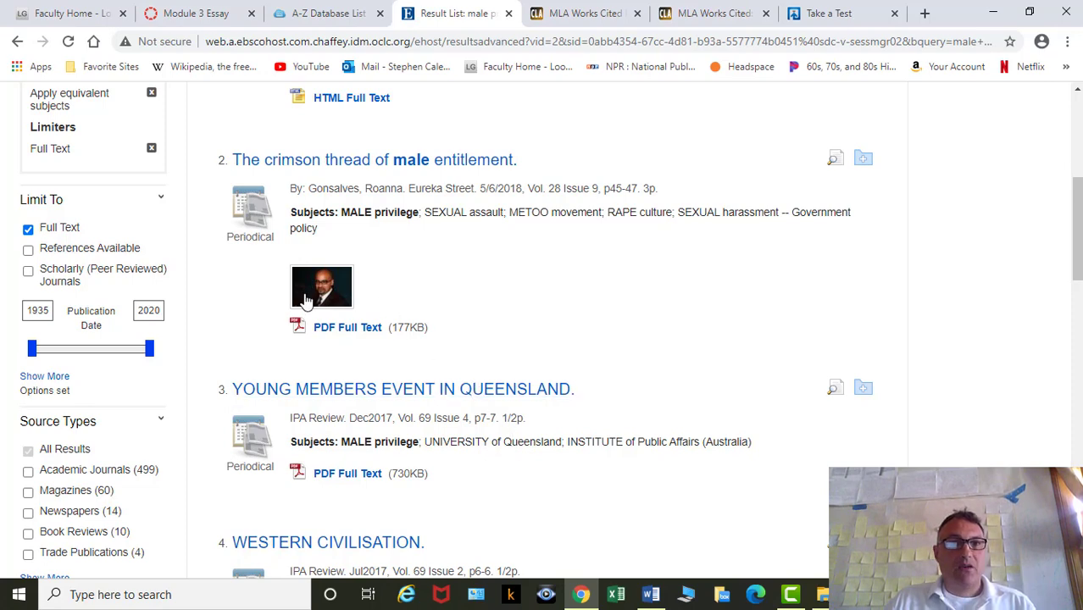
left_click_drag(1076, 249, 1076, 195)
scroll(151, 284, "down", 3)
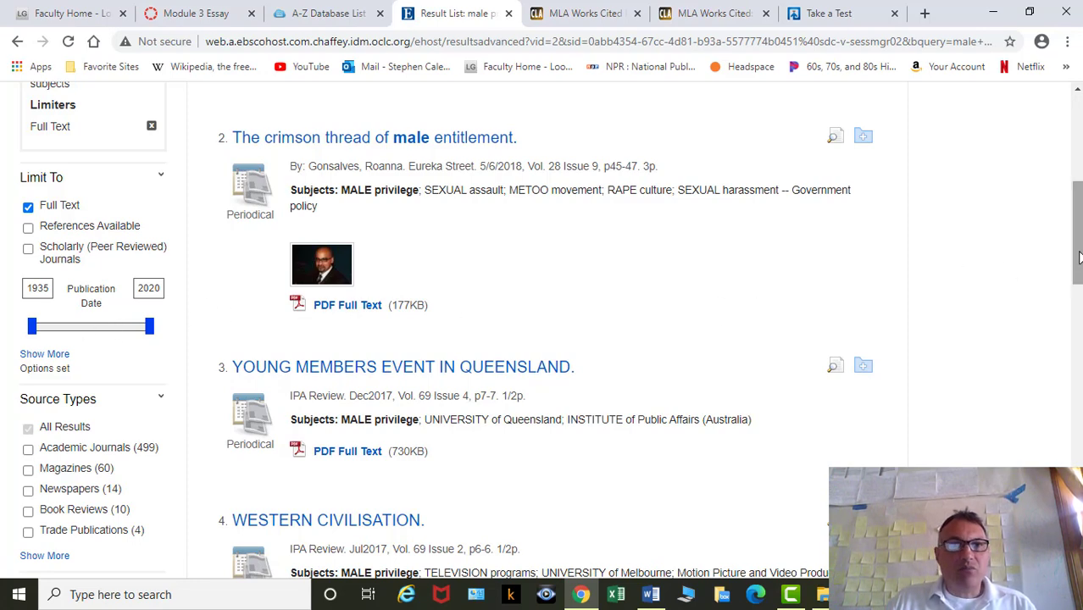
left_click_drag(1078, 264, 1078, 221)
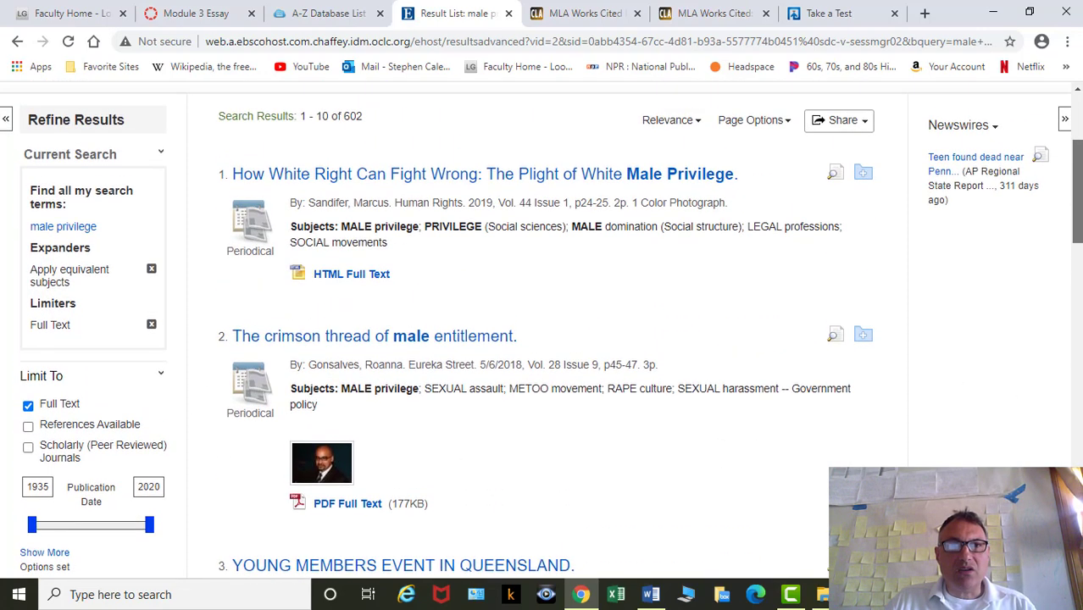
scroll(467, 165, "up", 1)
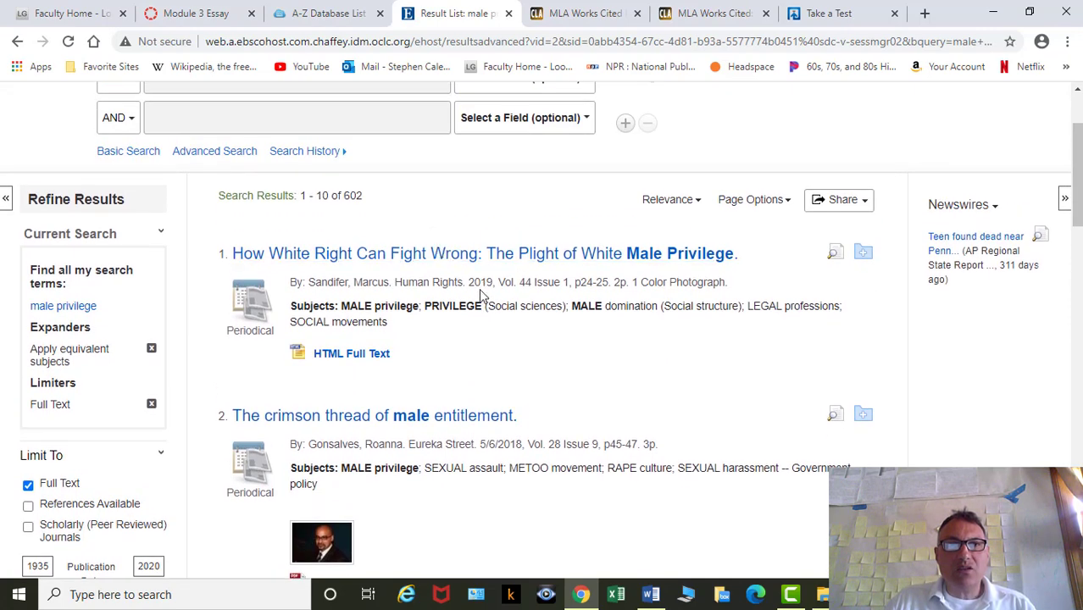
left_click(450, 256)
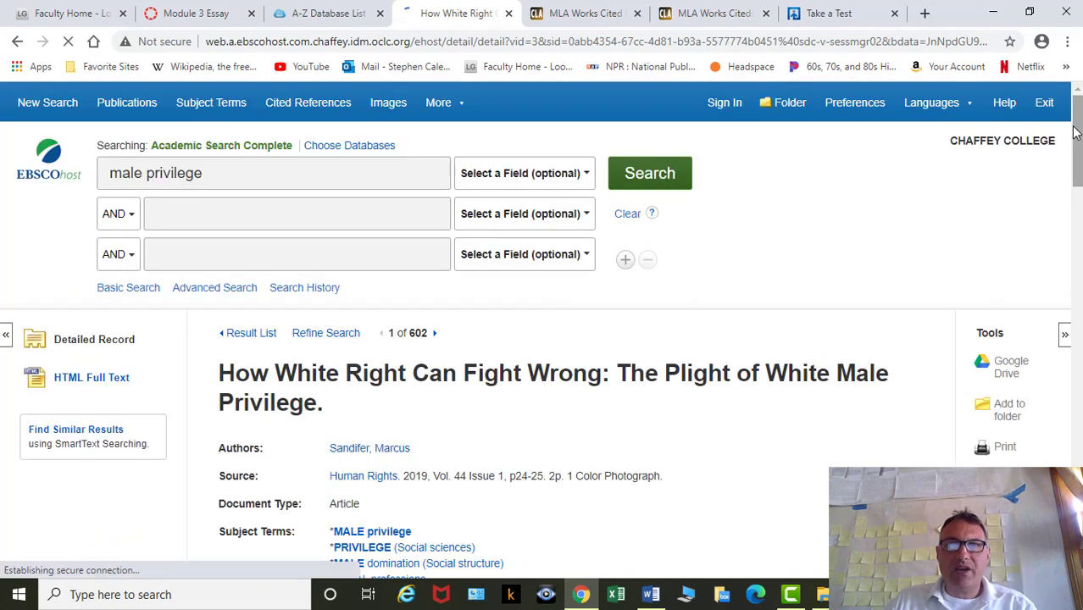
Step: Show the article's citation formats and browse down the list past Harvard to Chicago/Turabian: Humanities
left_click_drag(1075, 134, 1078, 161)
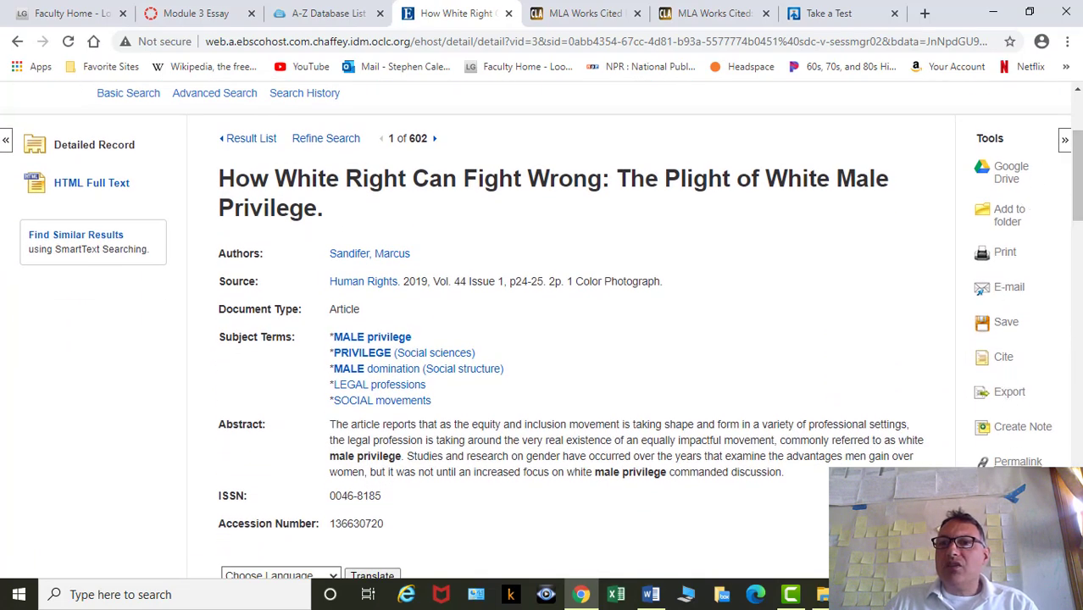
scroll(995, 263, "down", 1)
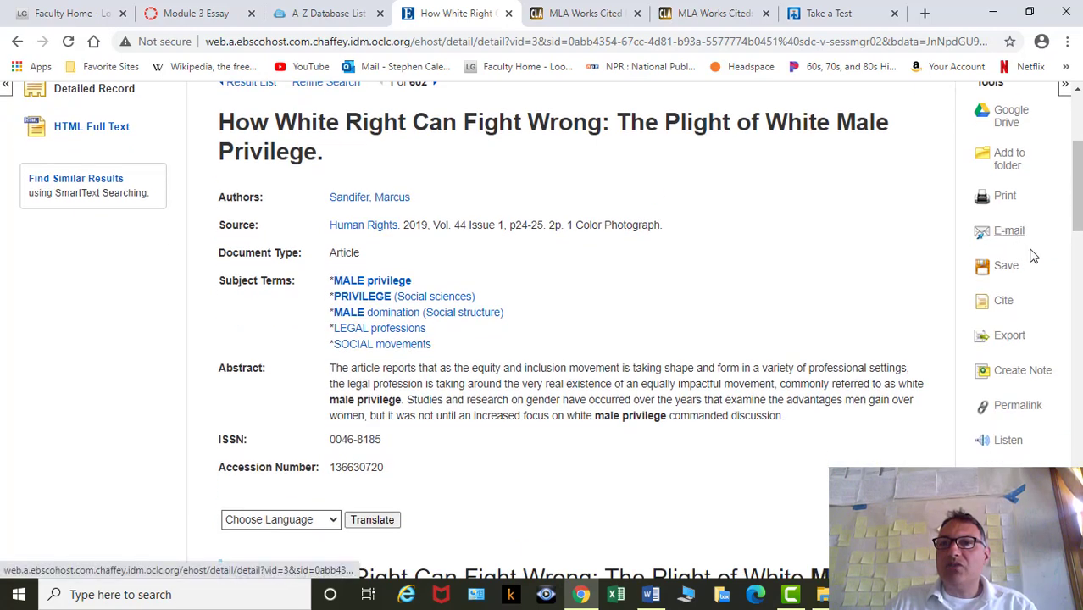
left_click(999, 307)
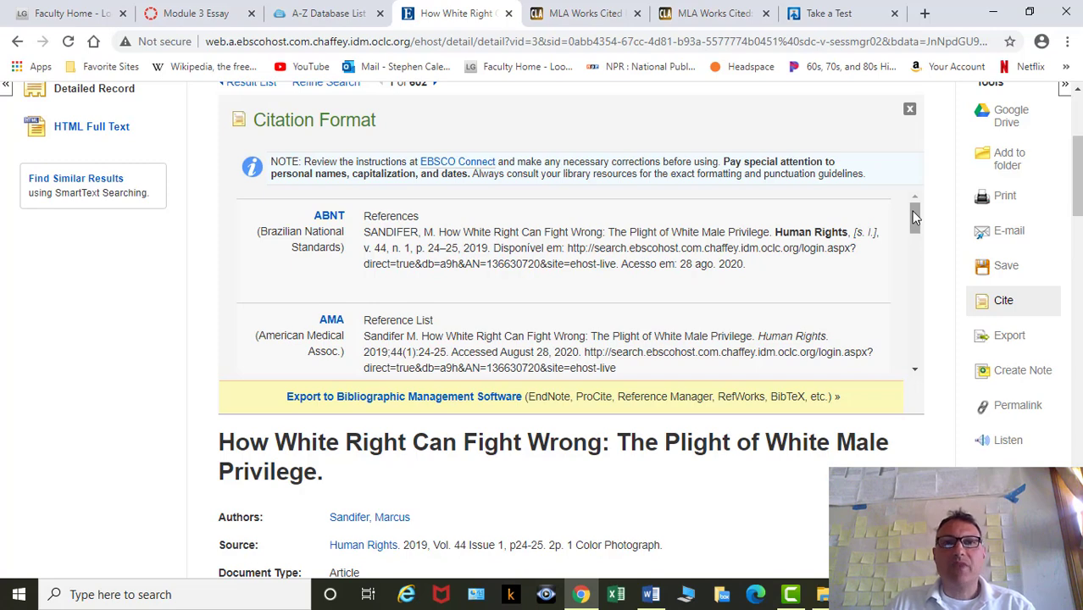
left_click_drag(914, 217, 905, 288)
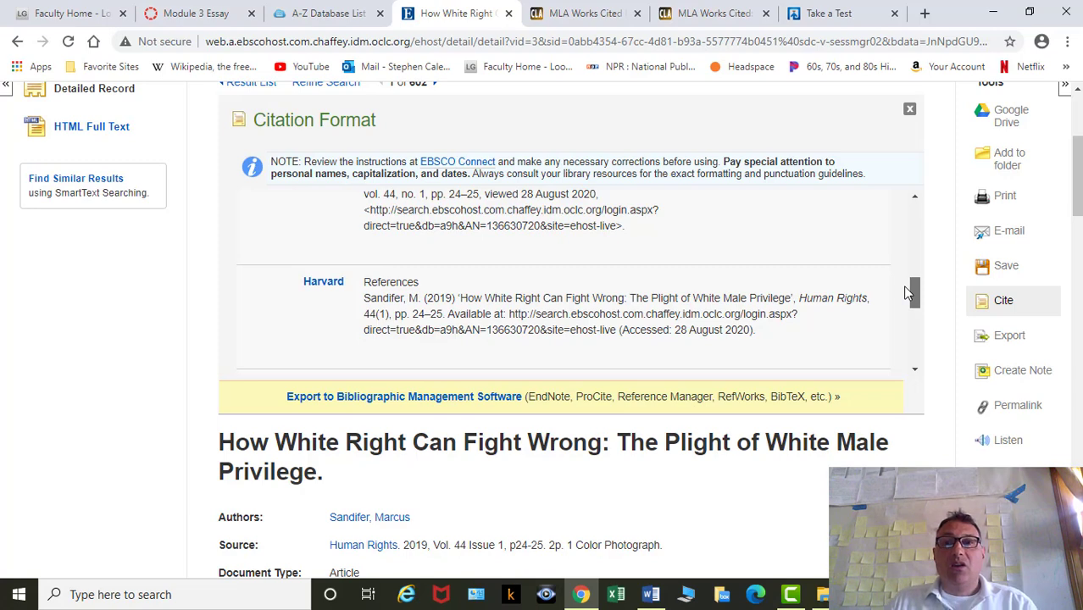
scroll(902, 288, "down", 1)
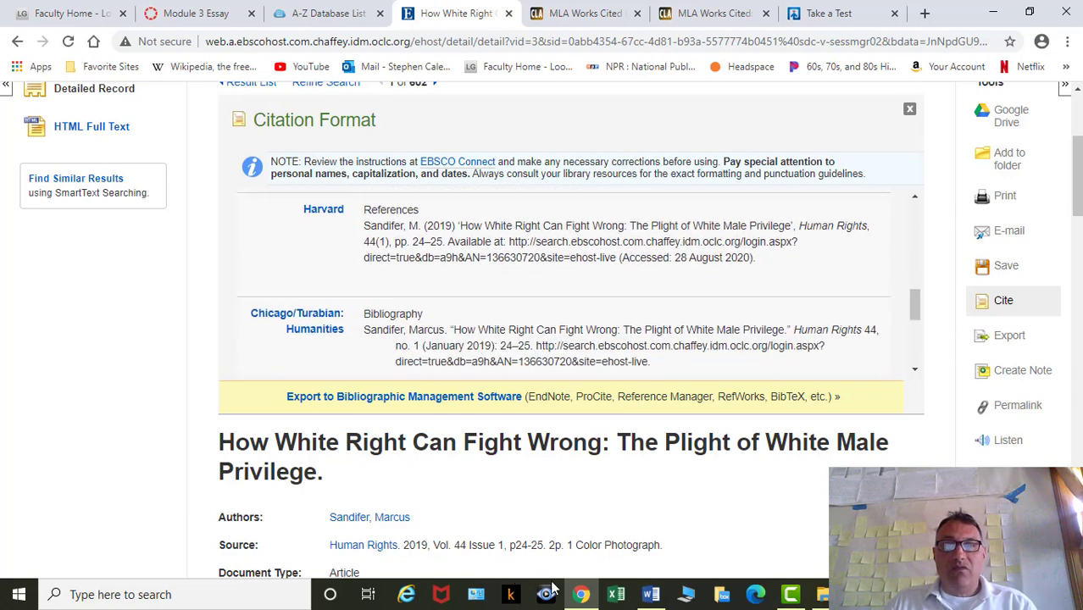
Step: Switch to the blank Word document, add a centered "Works Cited" heading and check its line spacing setting
left_click(650, 595)
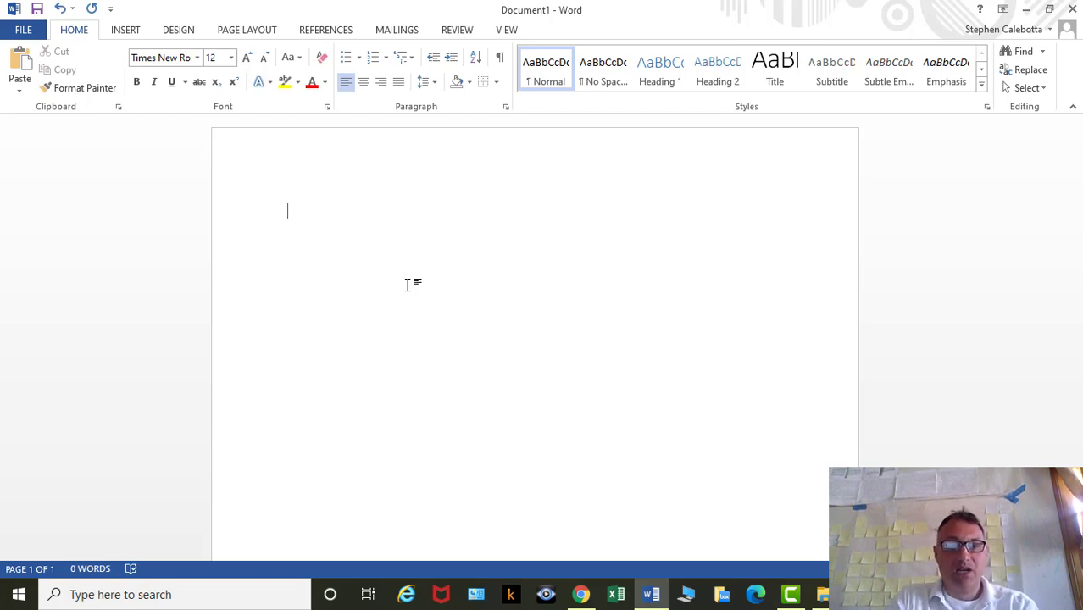
type("Work")
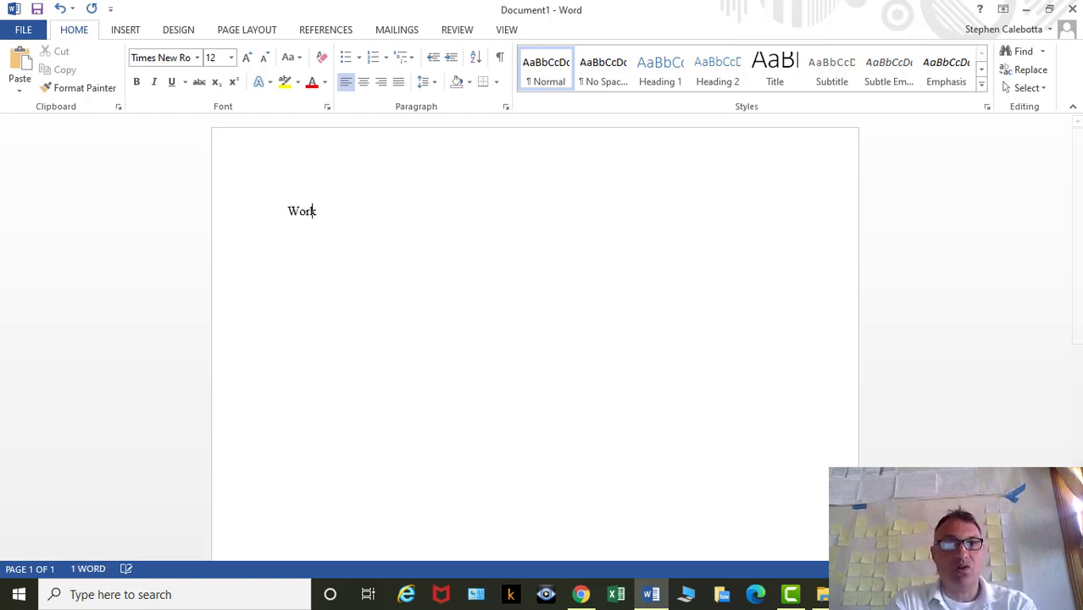
type("s Cited")
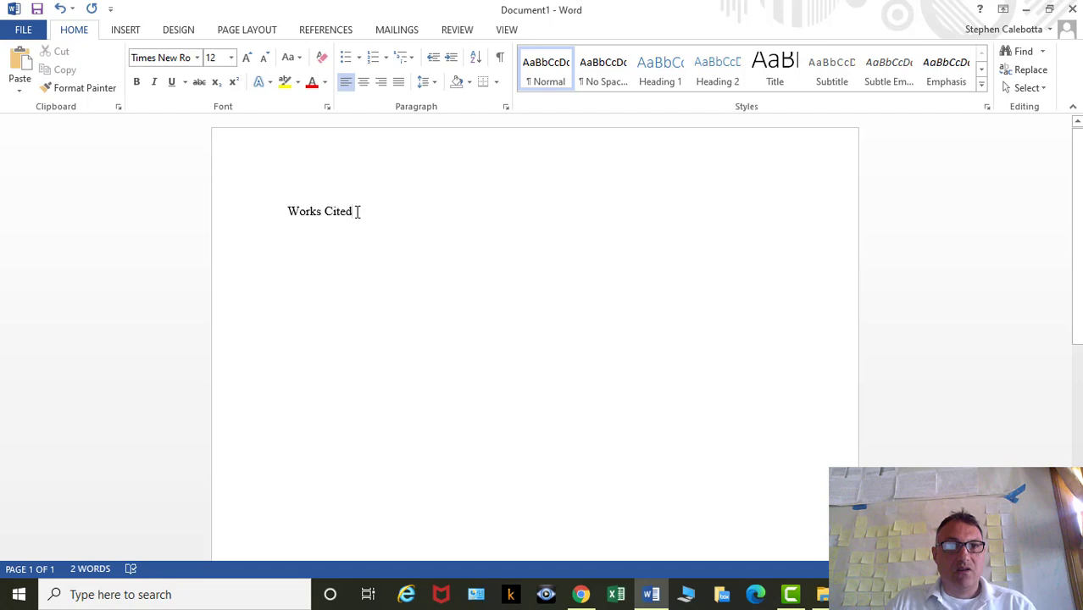
left_click_drag(357, 211, 289, 210)
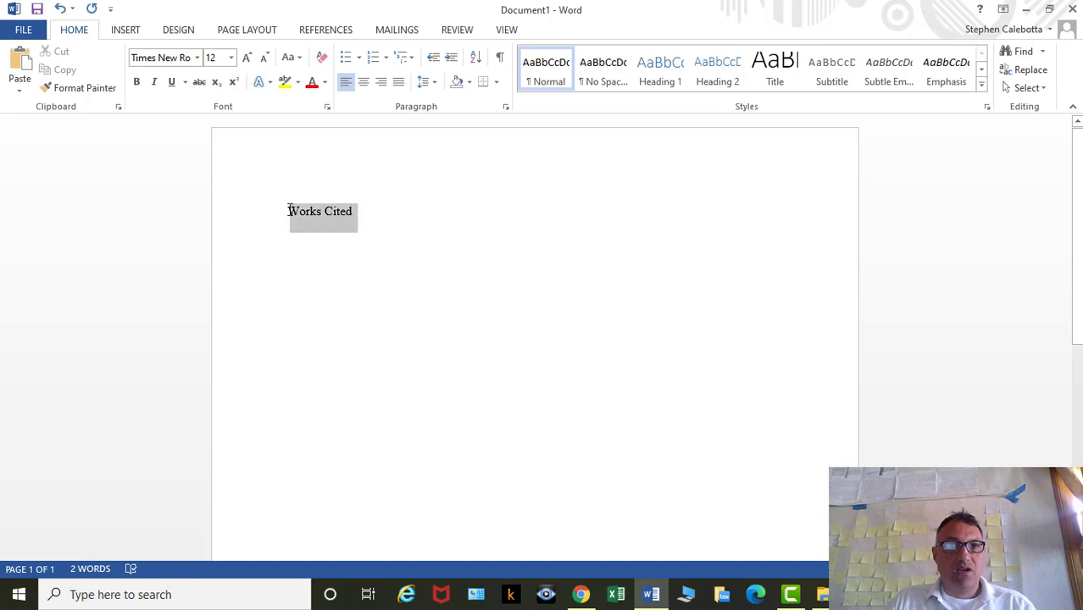
left_click(363, 82)
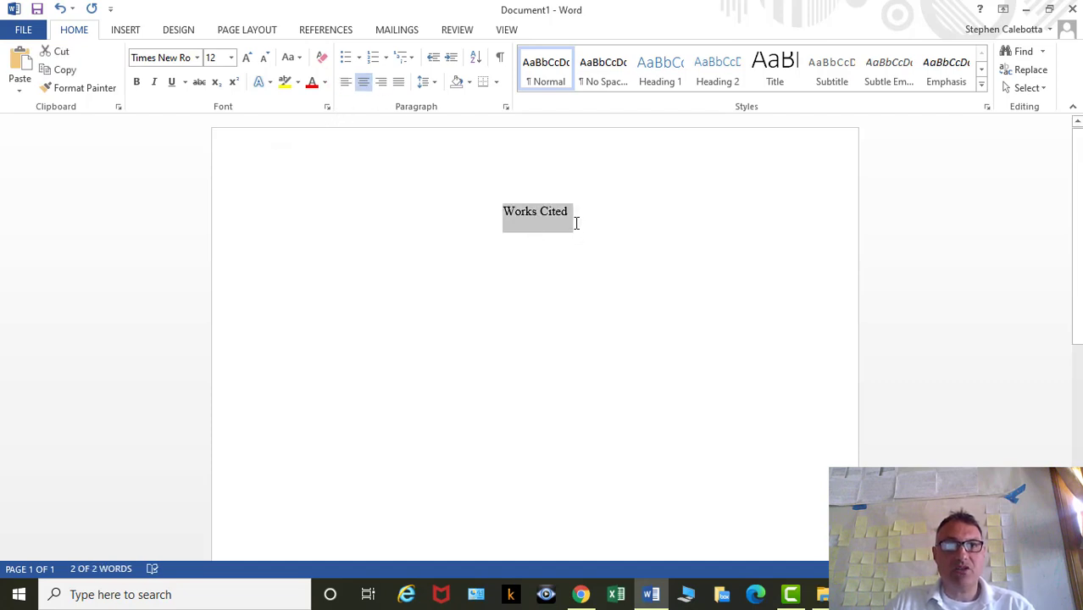
left_click(430, 83)
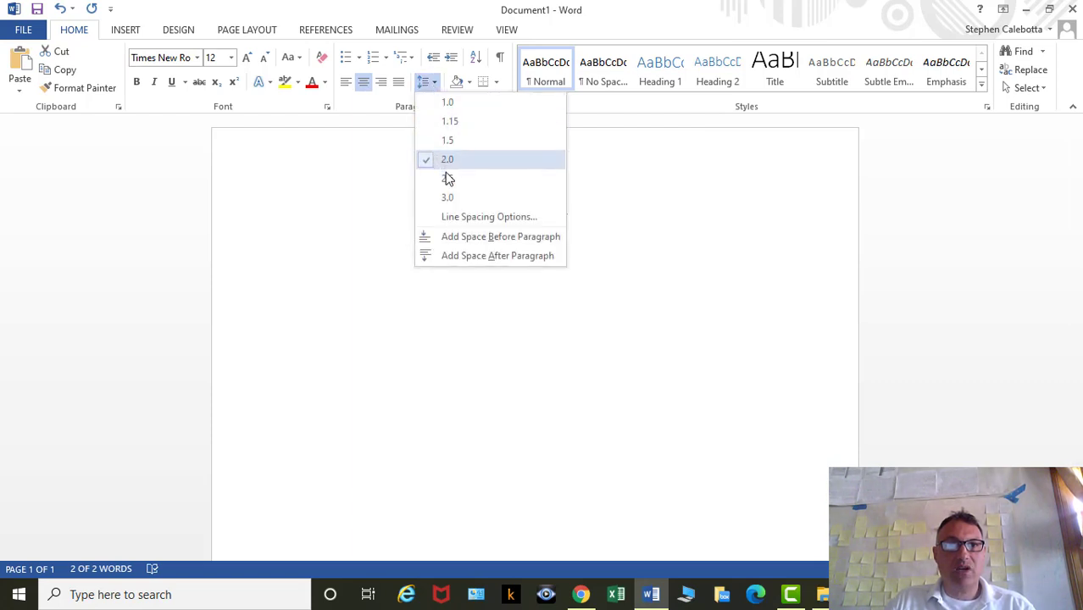
left_click(640, 193)
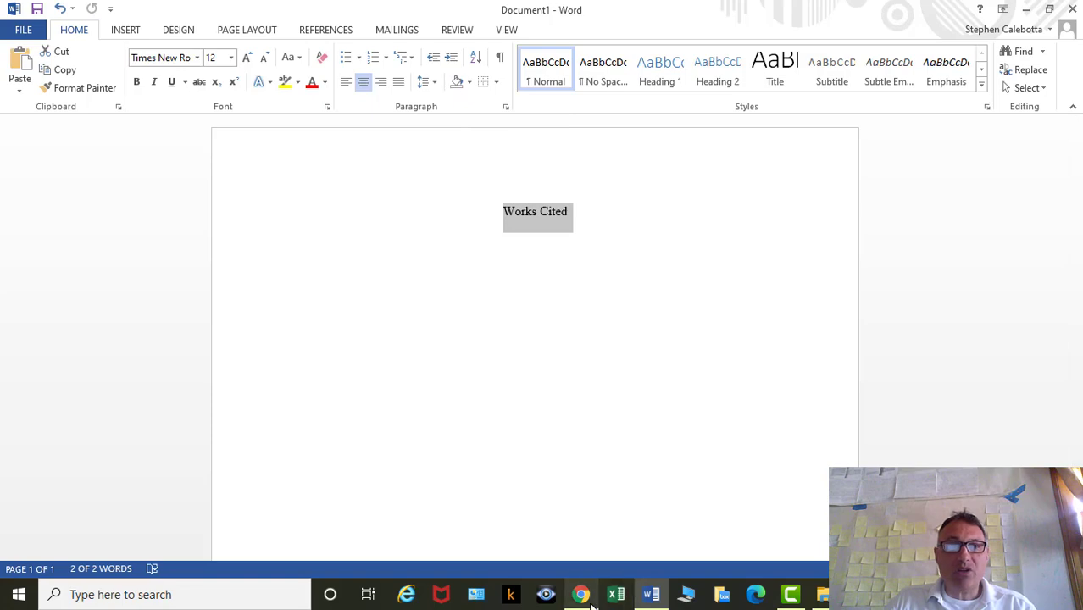
Step: Switch back to the article record in Chrome, find the MLA entry in the citation formats and copy its full citation
left_click(590, 604)
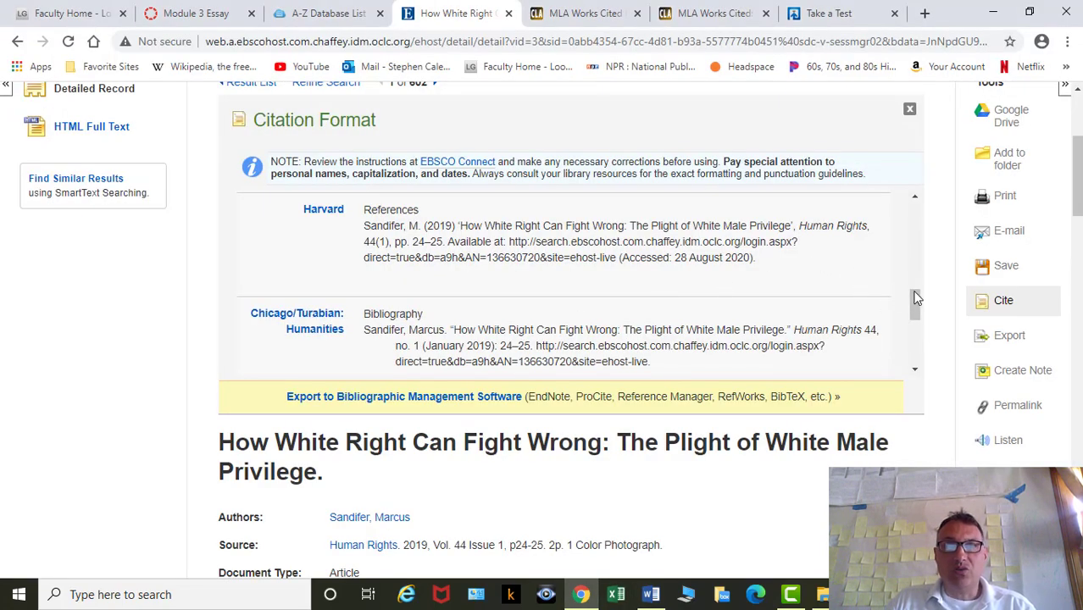
left_click_drag(913, 300, 915, 329)
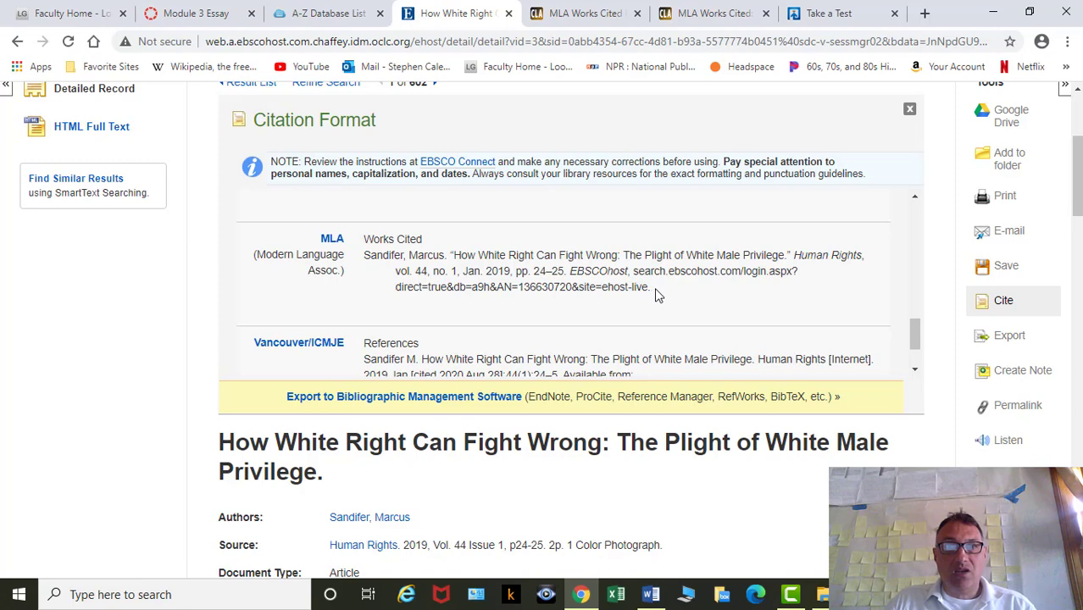
left_click_drag(653, 290, 362, 256)
key("ctrl+c")
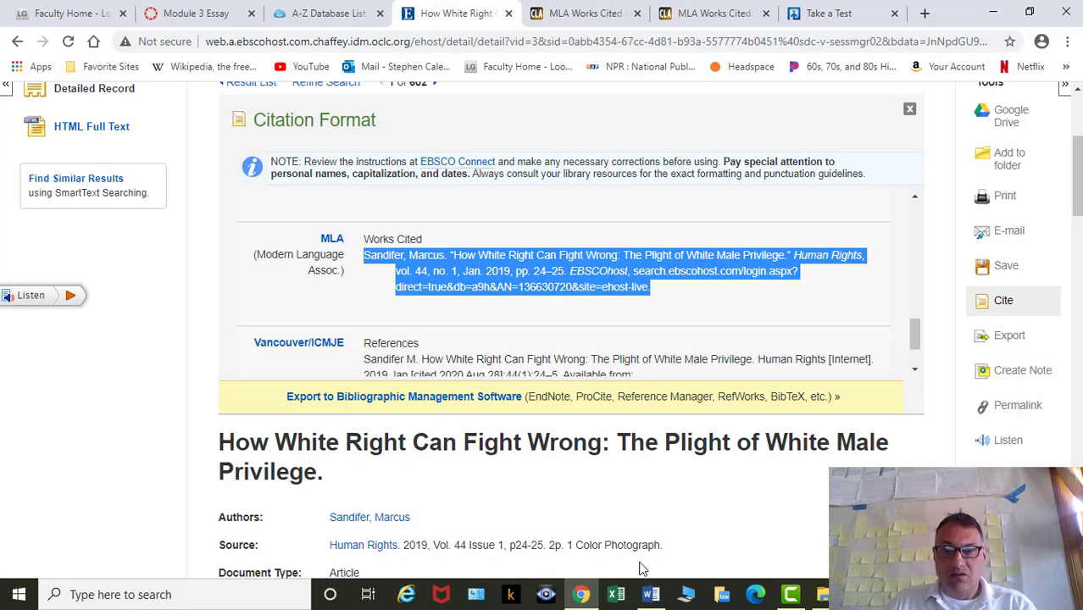
Step: Paste the MLA citation on a new line below the "Works Cited" heading in Word, merging its formatting with the document
left_click(650, 597)
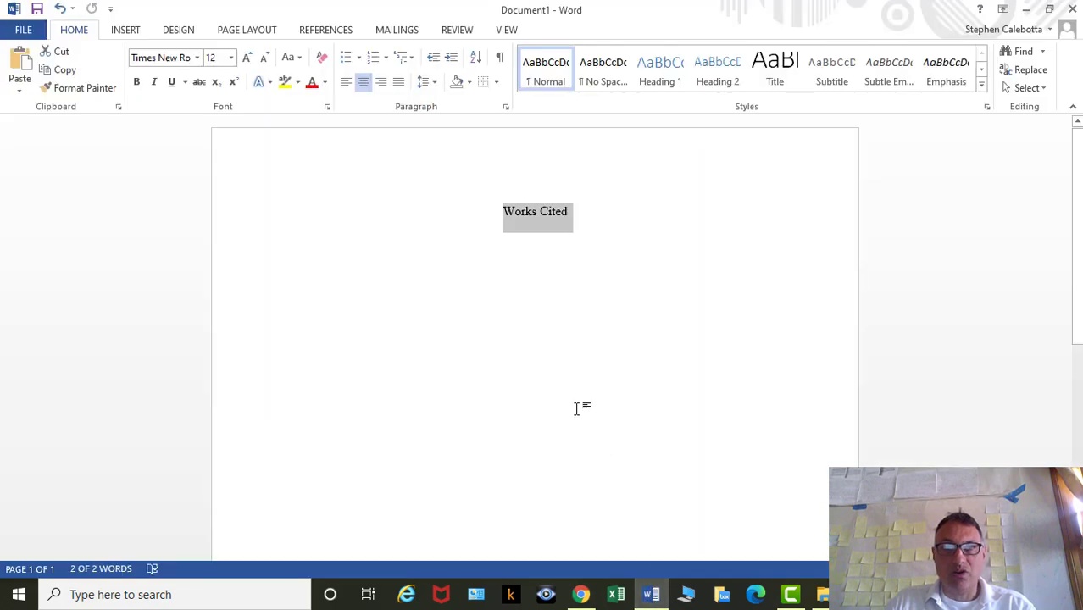
left_click(586, 221)
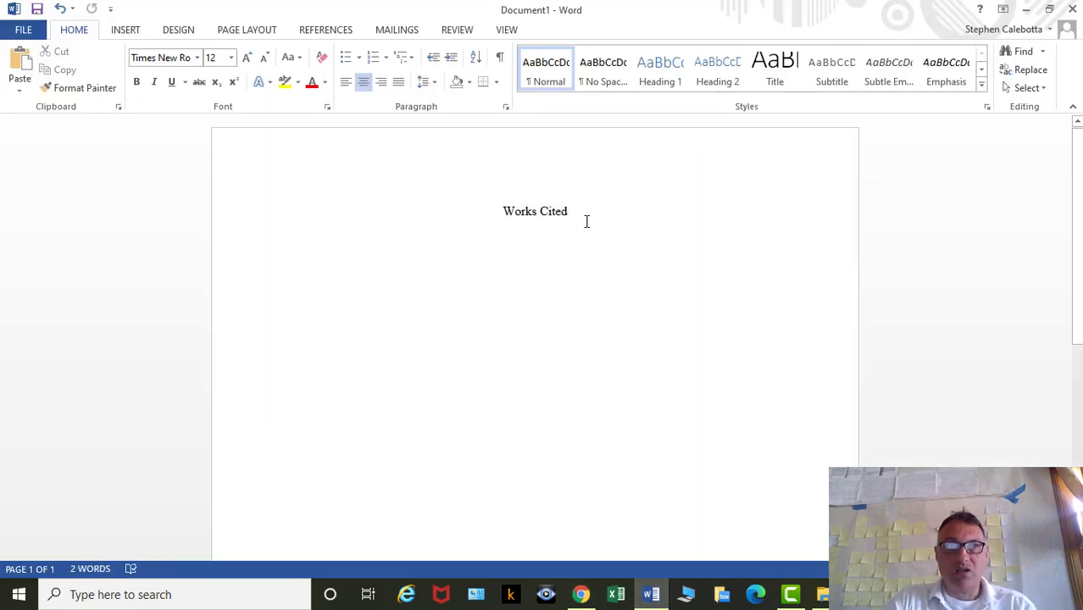
key("Return")
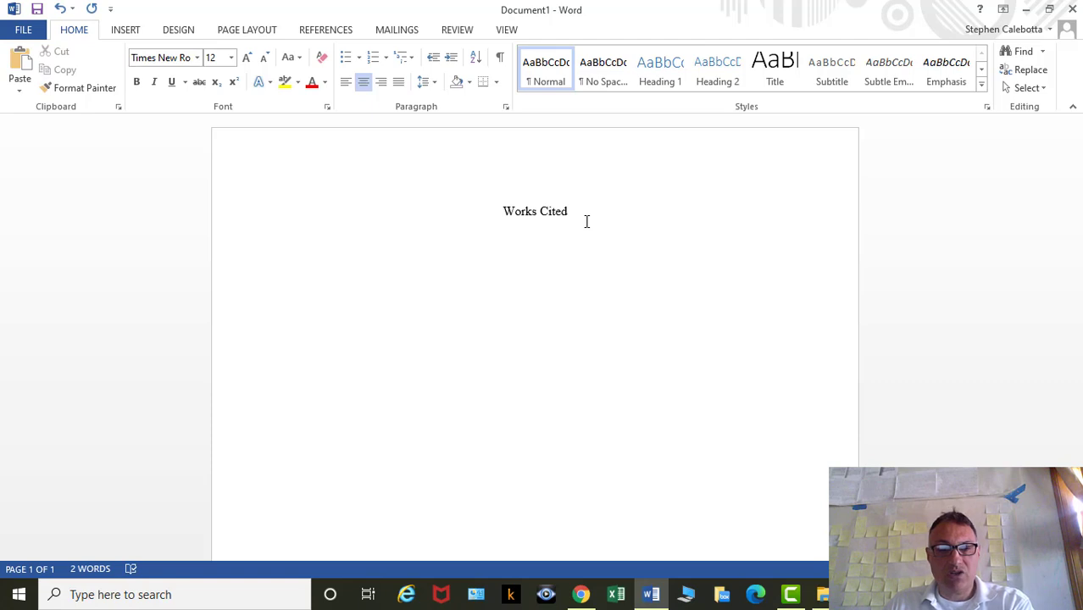
key("ctrl+v")
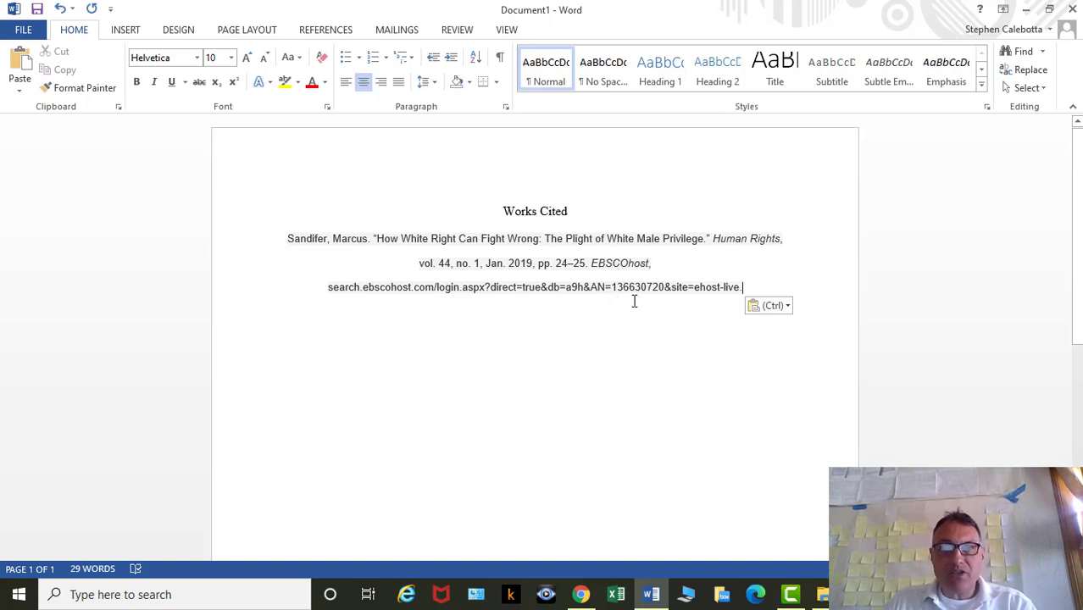
left_click(787, 307)
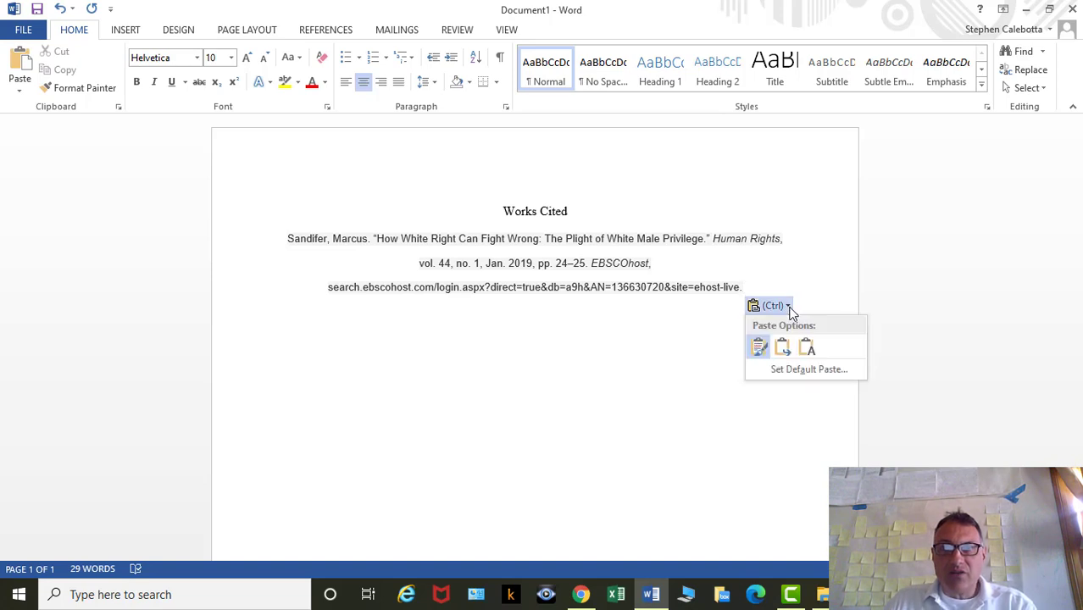
left_click(782, 348)
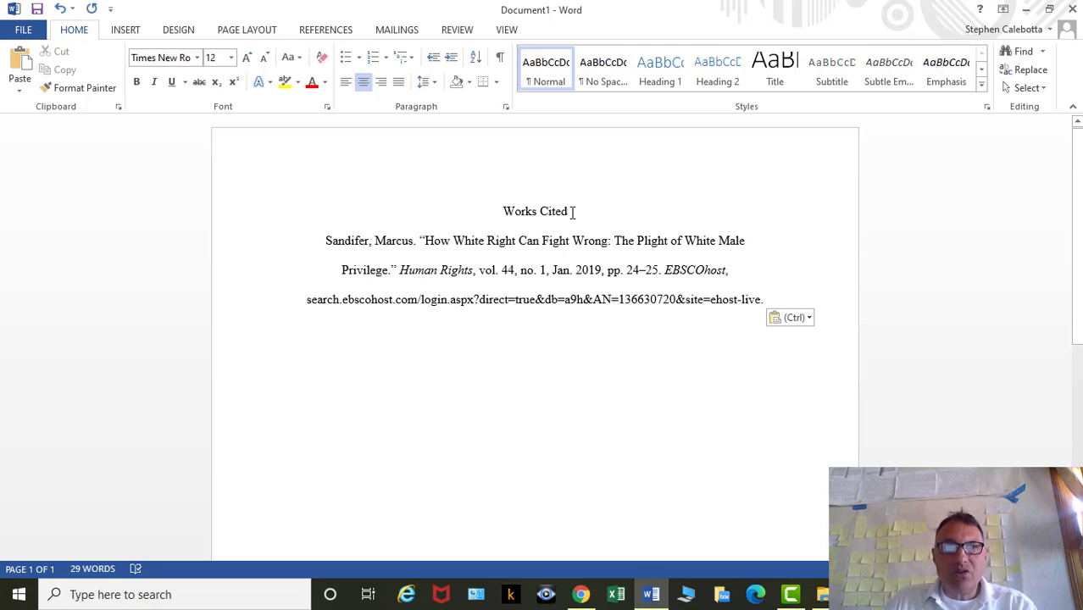
Step: Left-align the citation entry, leaving the "Works Cited" heading centered
left_click_drag(573, 212, 503, 212)
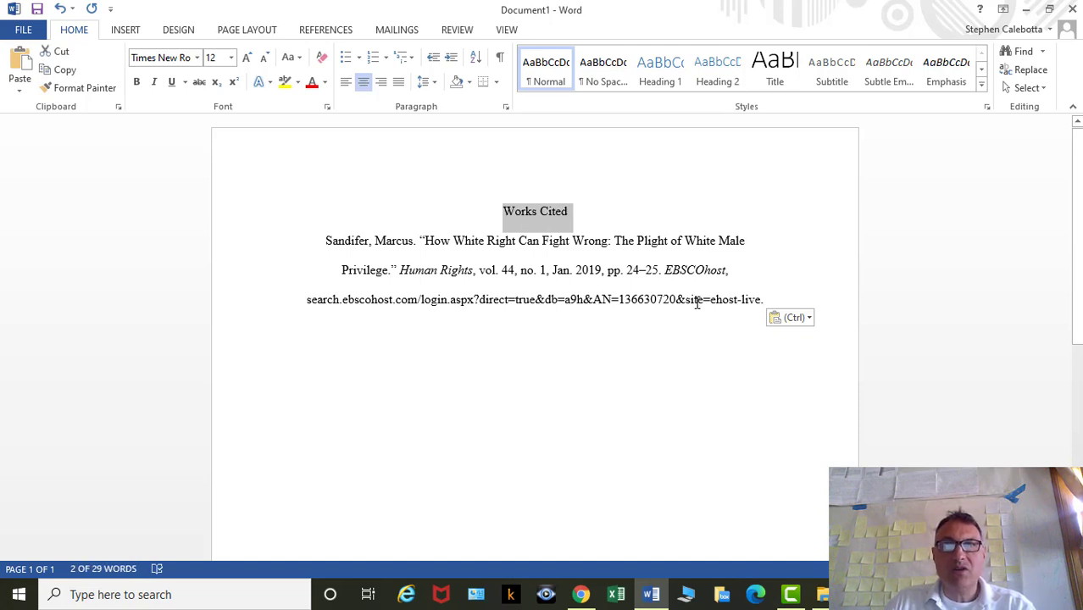
left_click(710, 300)
left_click_drag(769, 300, 334, 247)
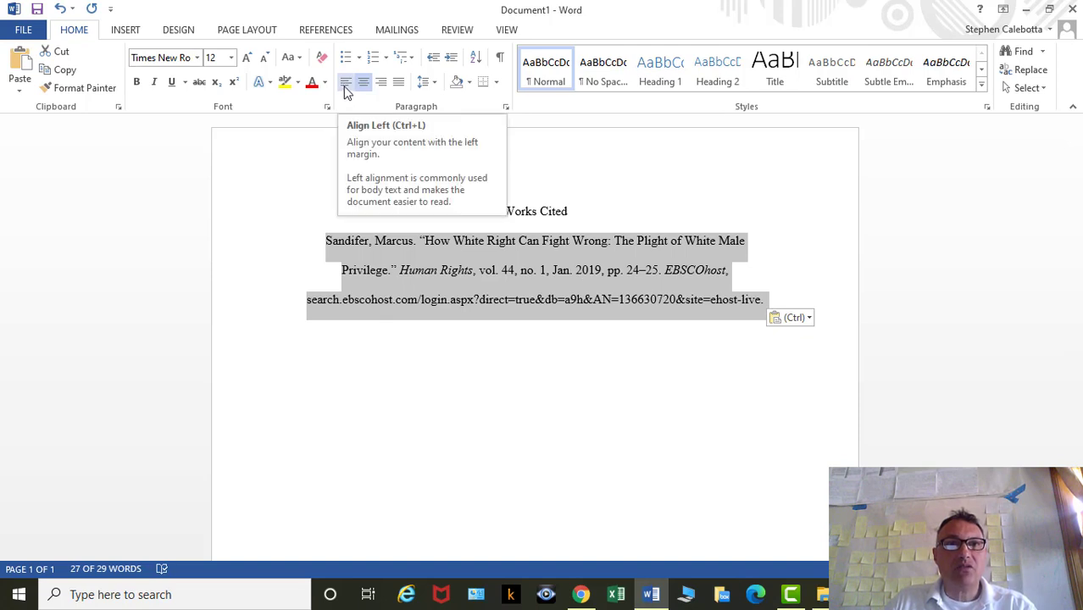
left_click(346, 88)
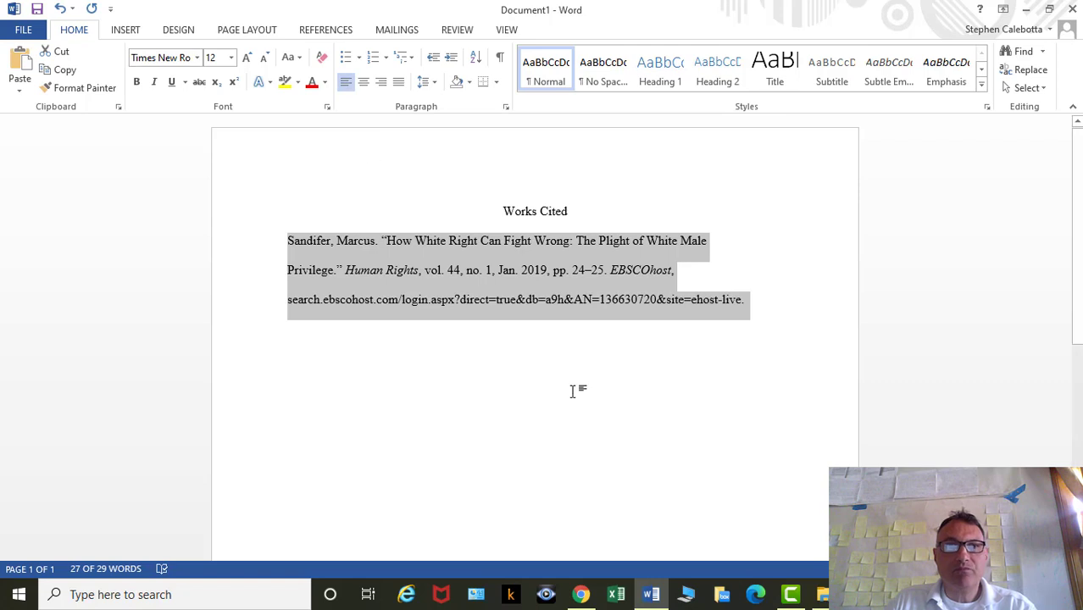
left_click(494, 341)
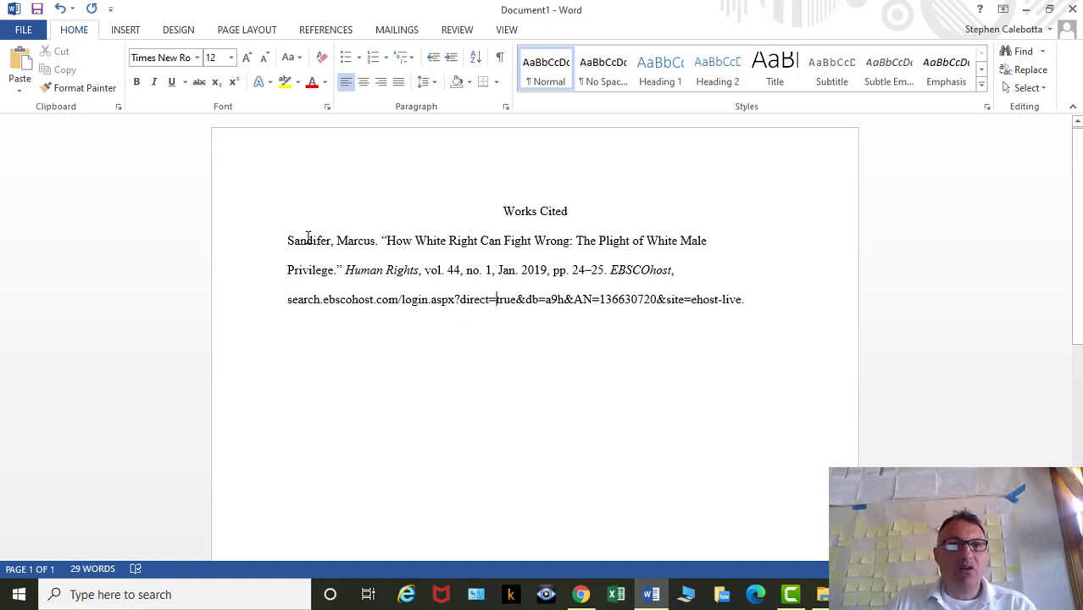
left_click(288, 241)
key("Tab")
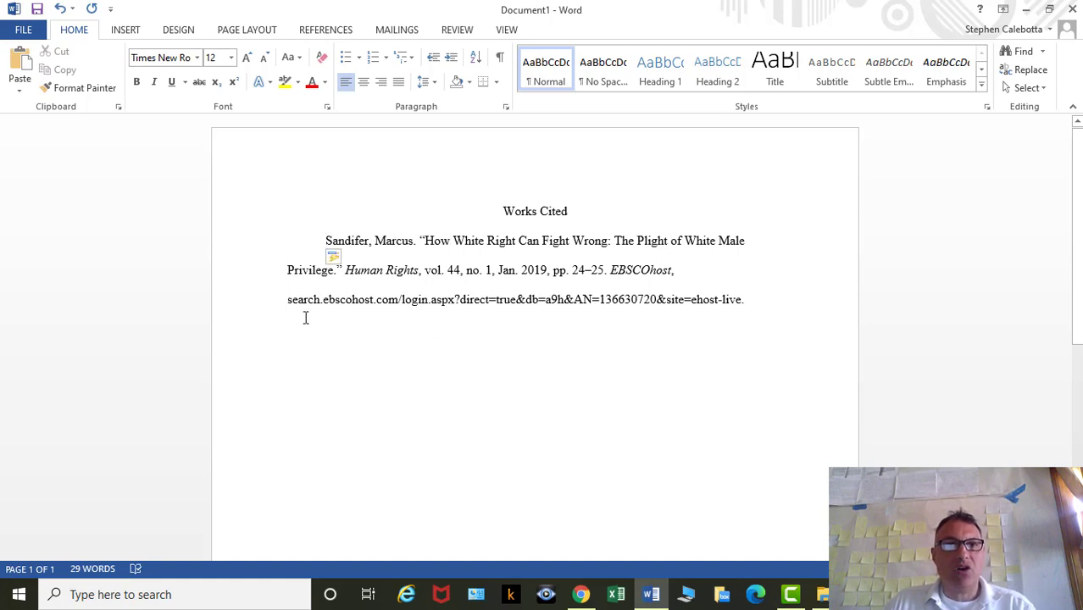
left_click_drag(288, 273, 290, 300)
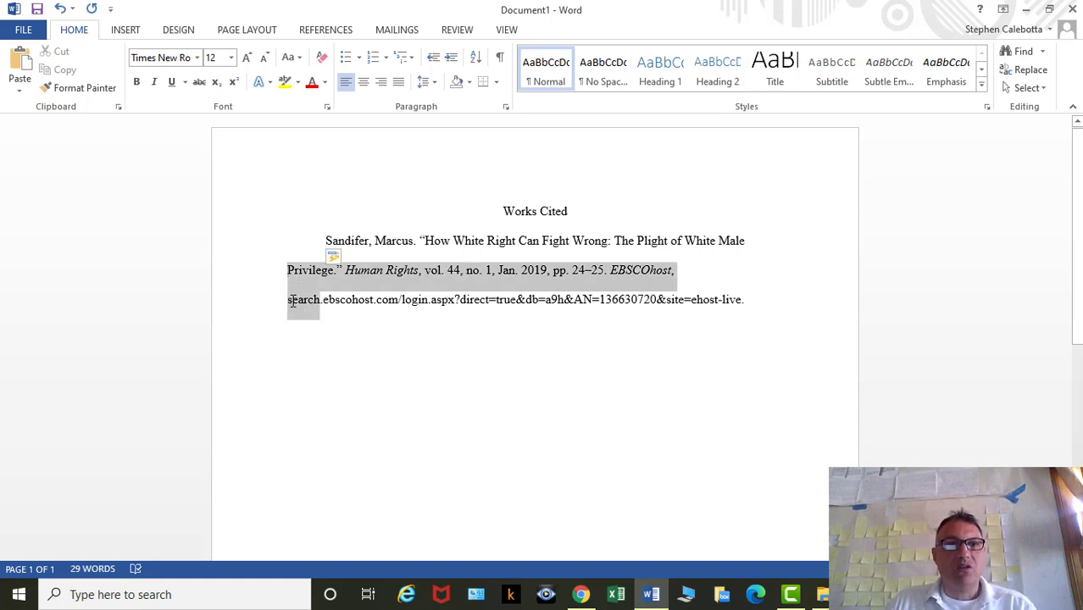
left_click(374, 314)
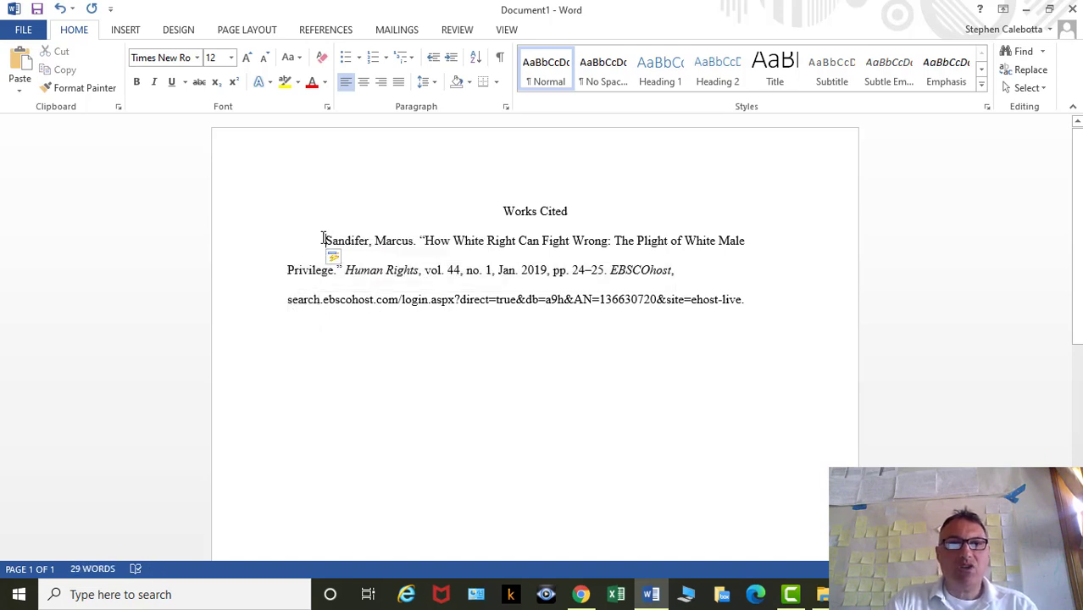
key("BackSpace")
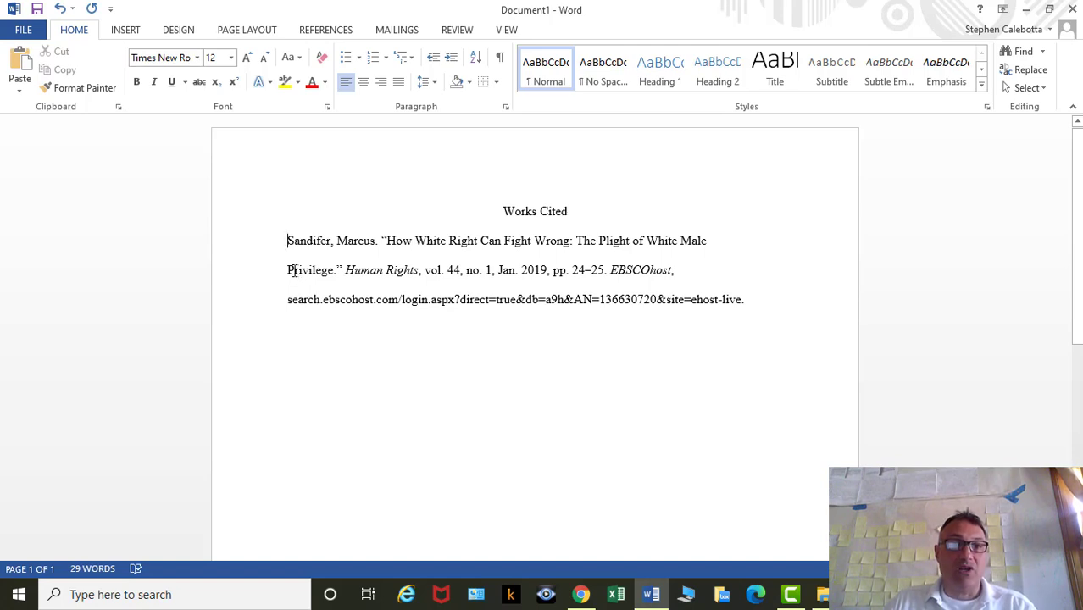
Step: Indent the second and third lines of the citation by one tab stop each, keeping the first line at the margin
left_click(289, 270)
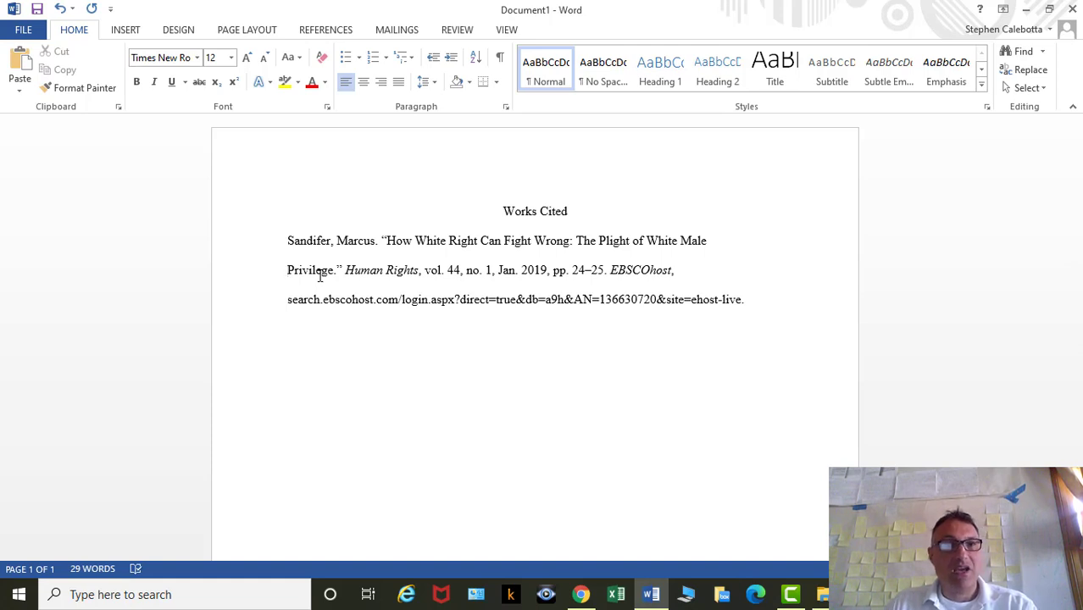
key("Tab")
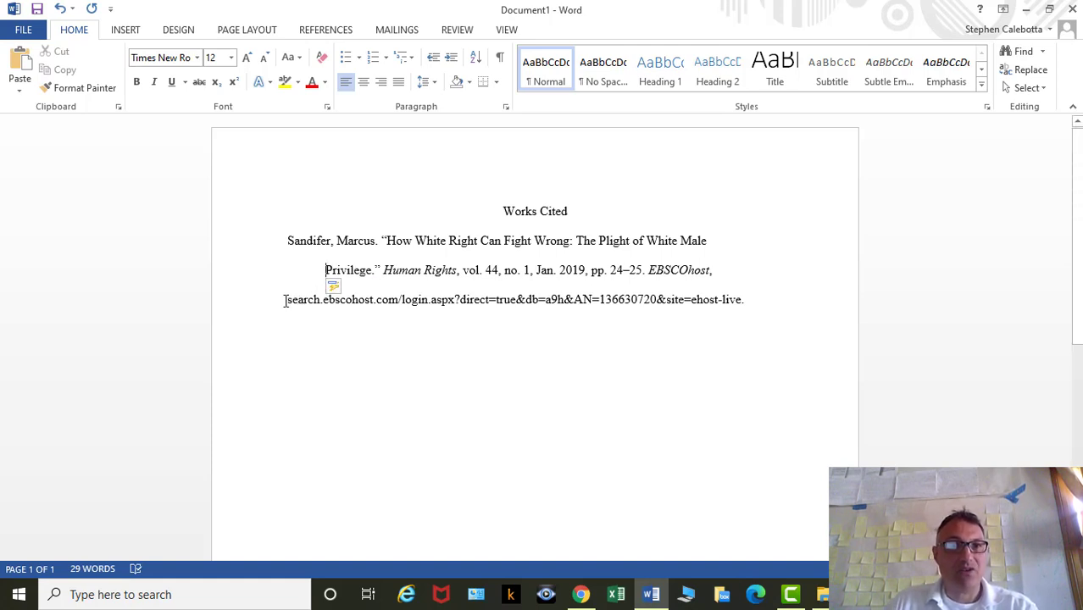
left_click(285, 300)
key("Tab")
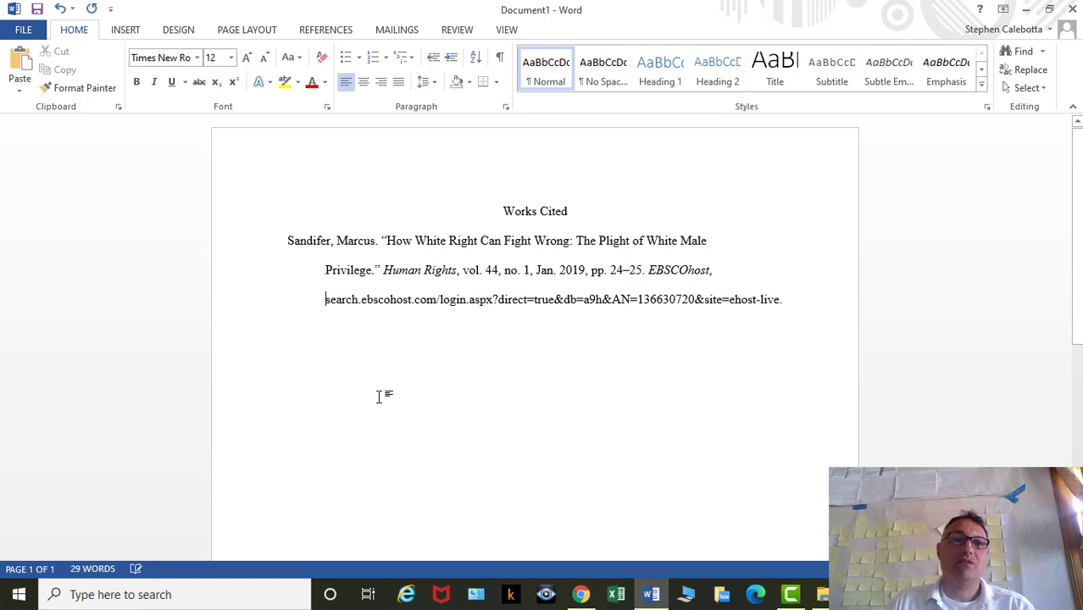
Step: Examine the citation's hanging indent and the author's last name at the margin by highlighting the indented lines and the name
left_click(800, 299)
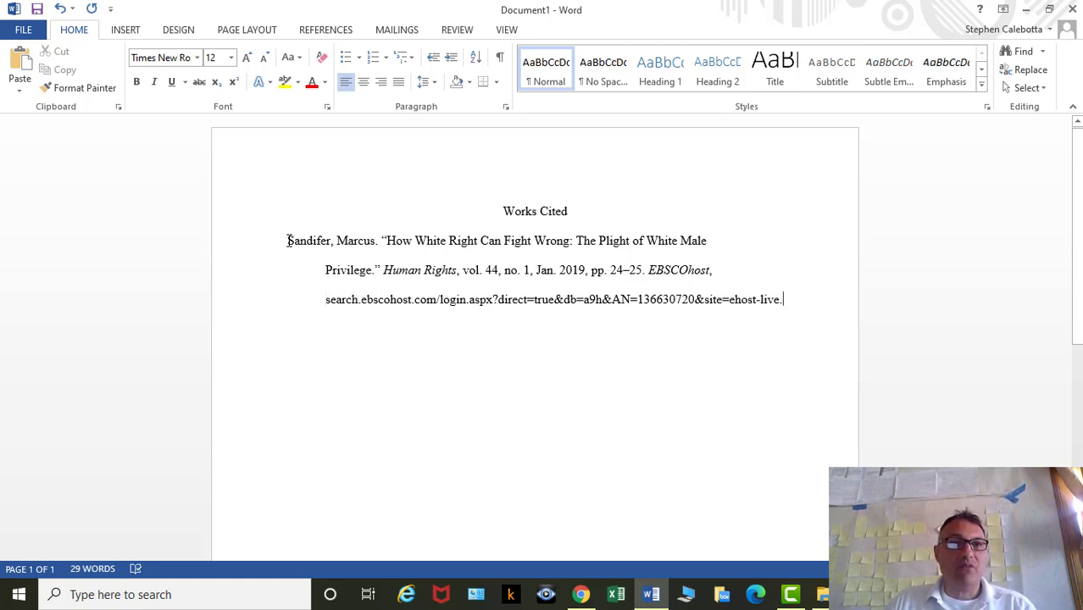
left_click(288, 241)
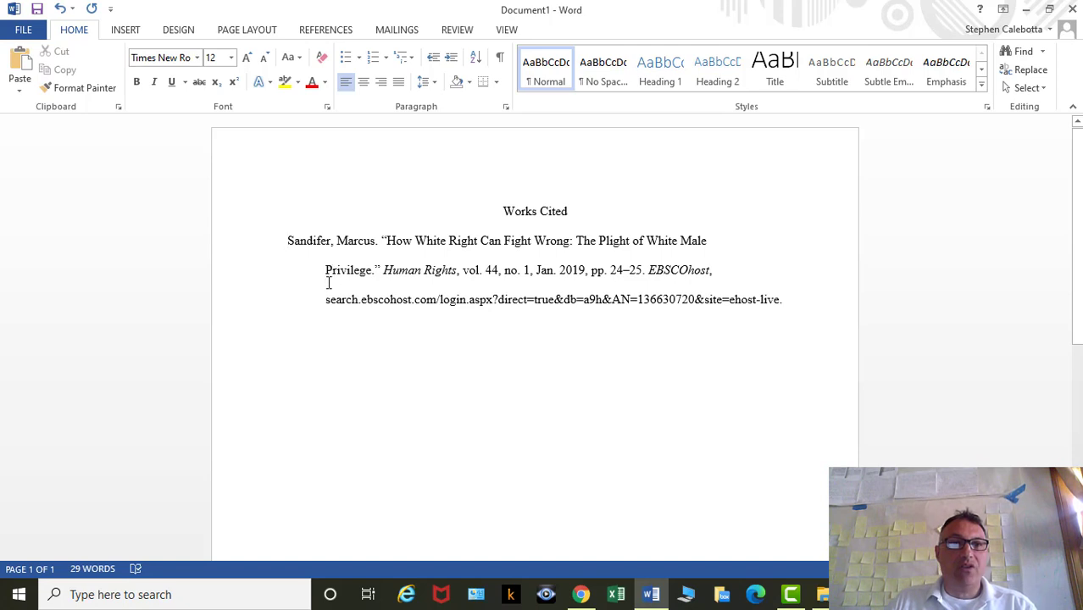
left_click_drag(327, 271, 779, 324)
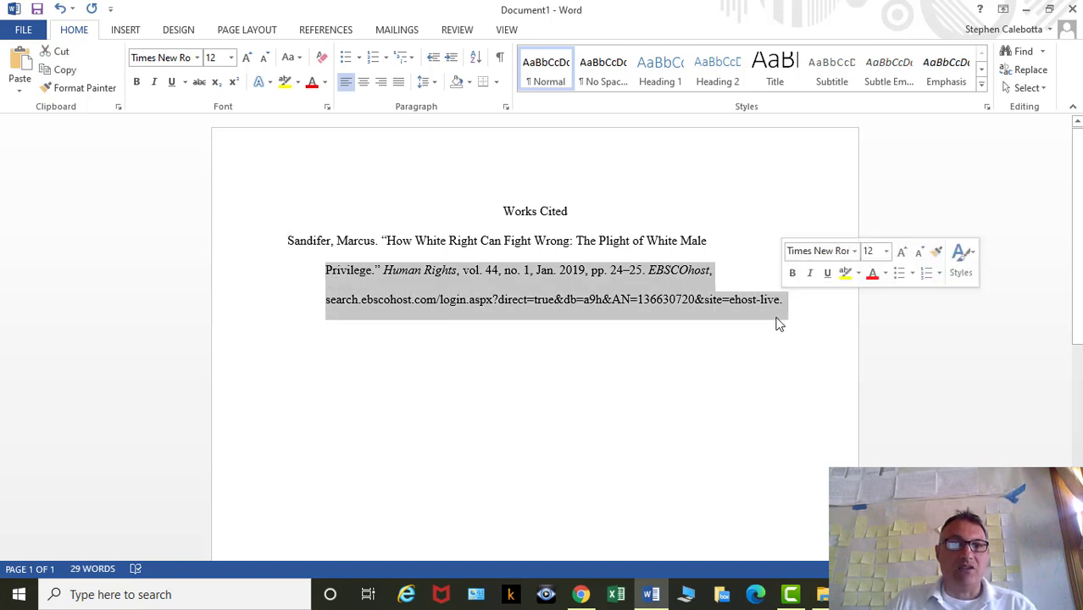
left_click(648, 343)
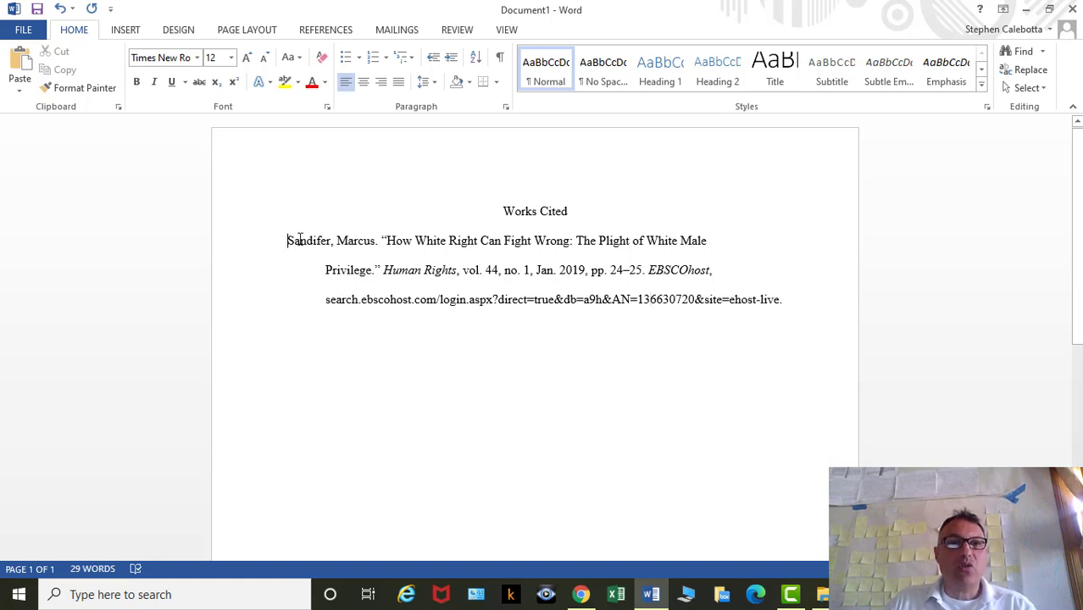
left_click_drag(288, 241, 356, 242)
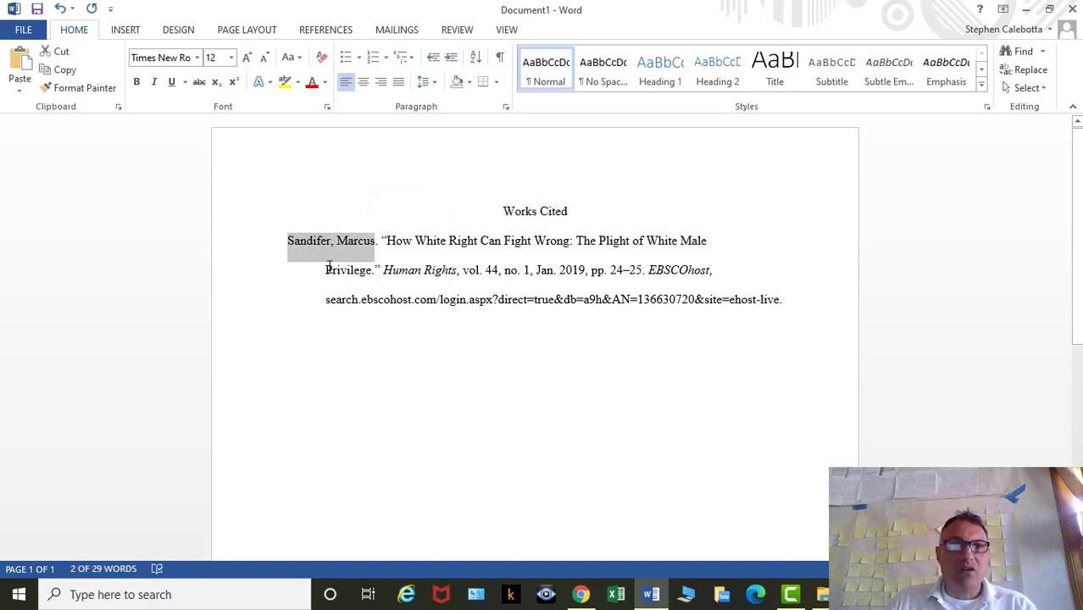
left_click(329, 266)
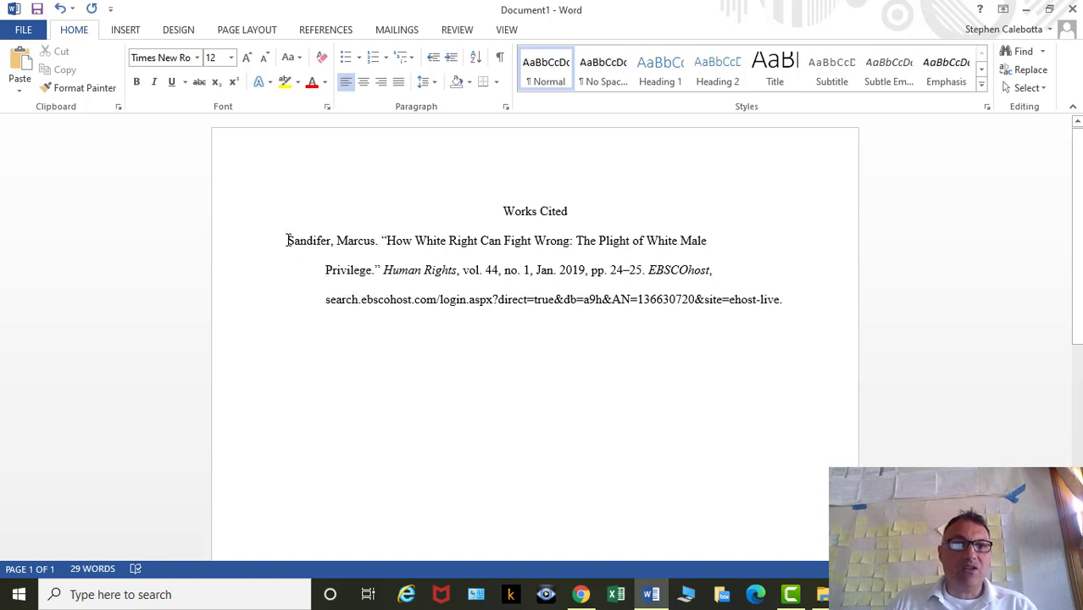
left_click_drag(288, 240, 333, 240)
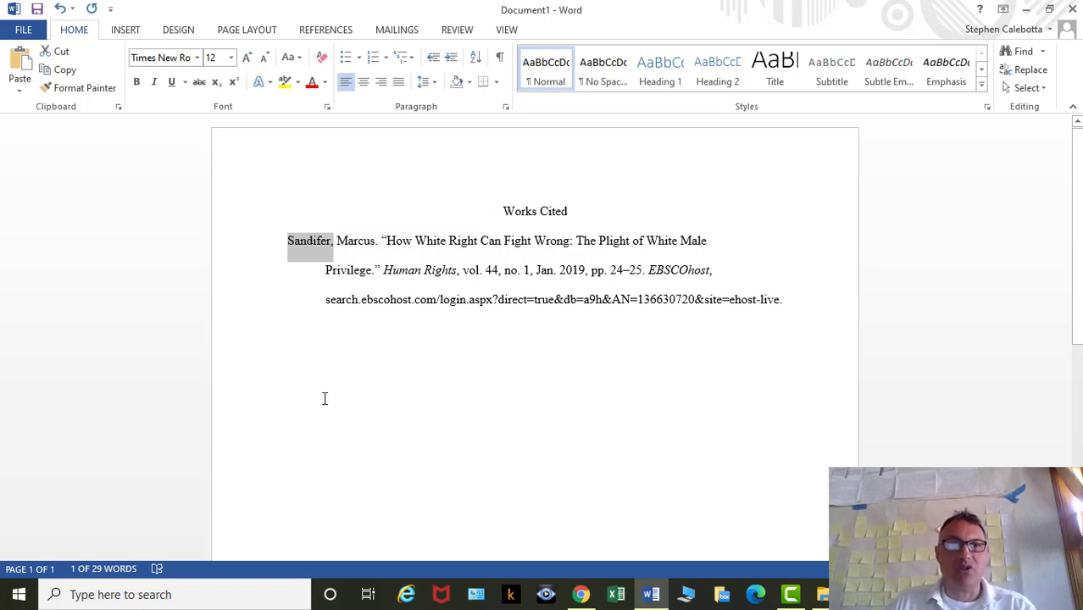
left_click(798, 303)
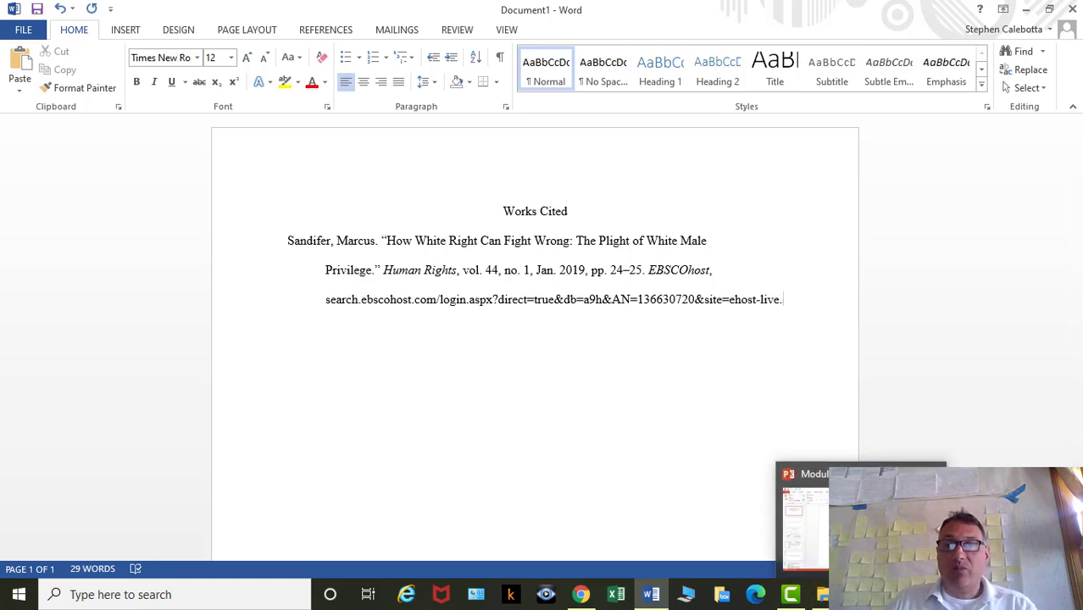
Step: Switch to the Module 3 PowerPoint presentation, start the slide show and advance to the "Works Cited Pages" slide
left_click(861, 593)
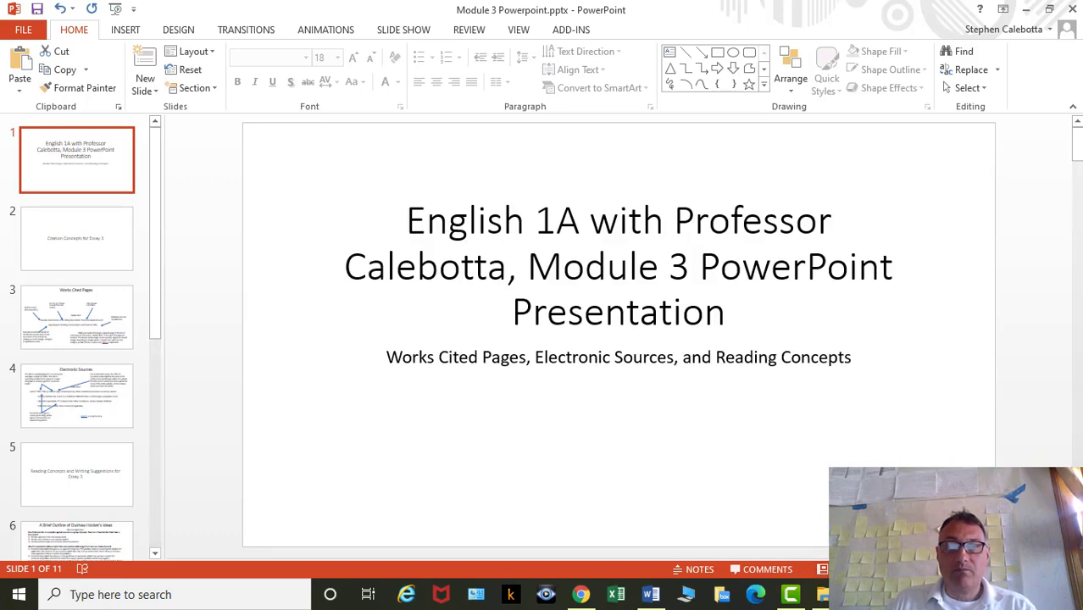
key("F5")
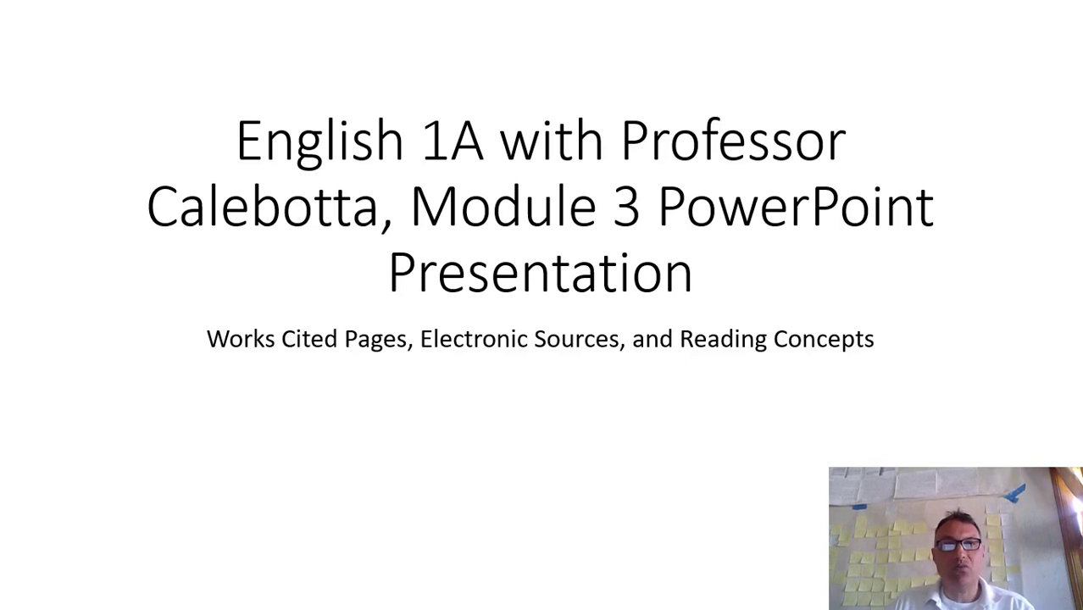
key("Right")
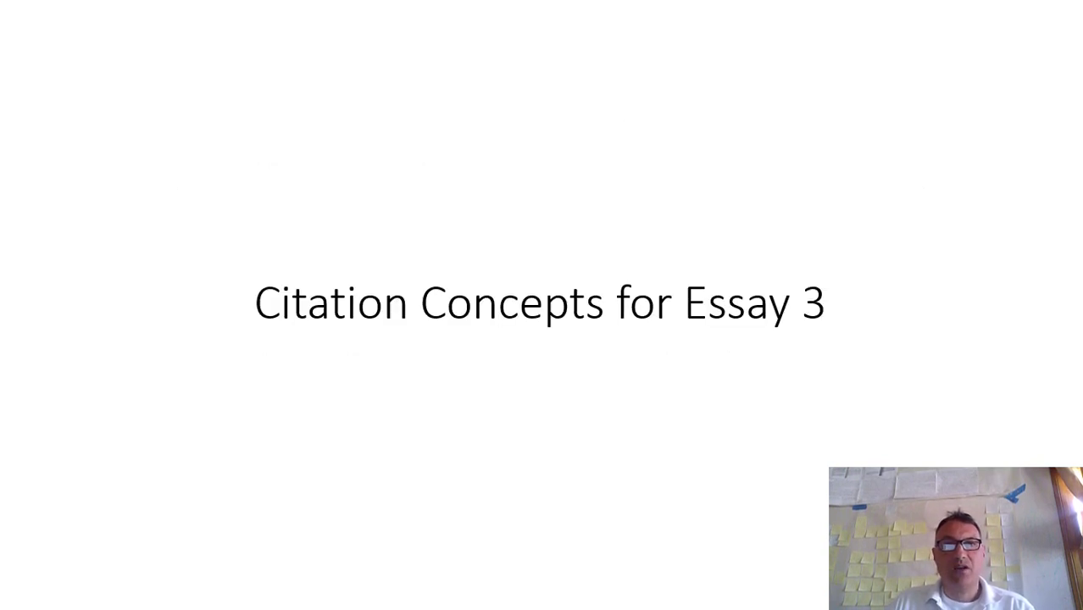
key("Right")
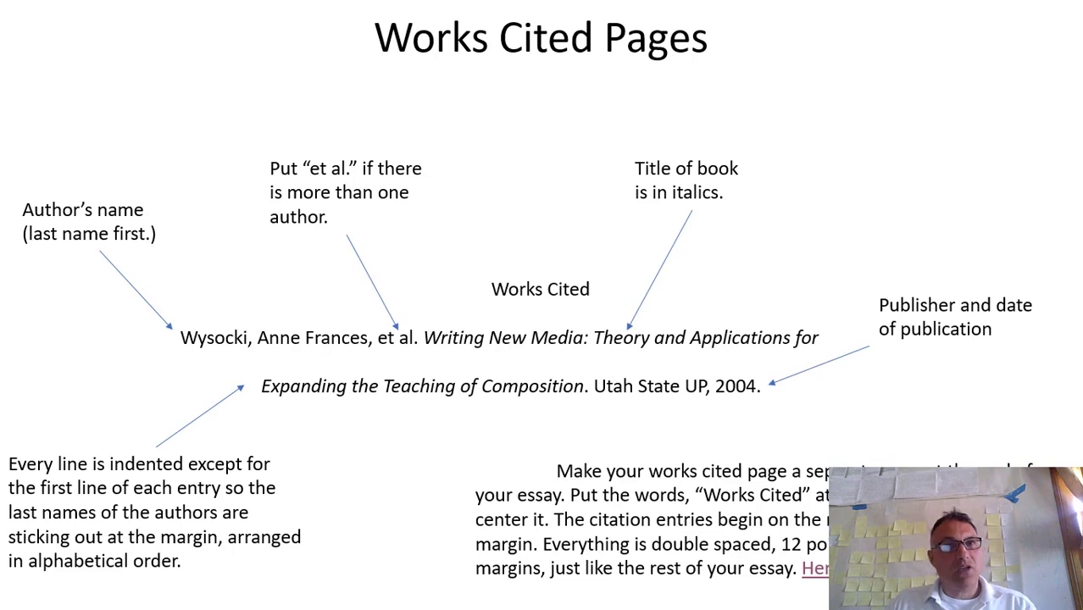